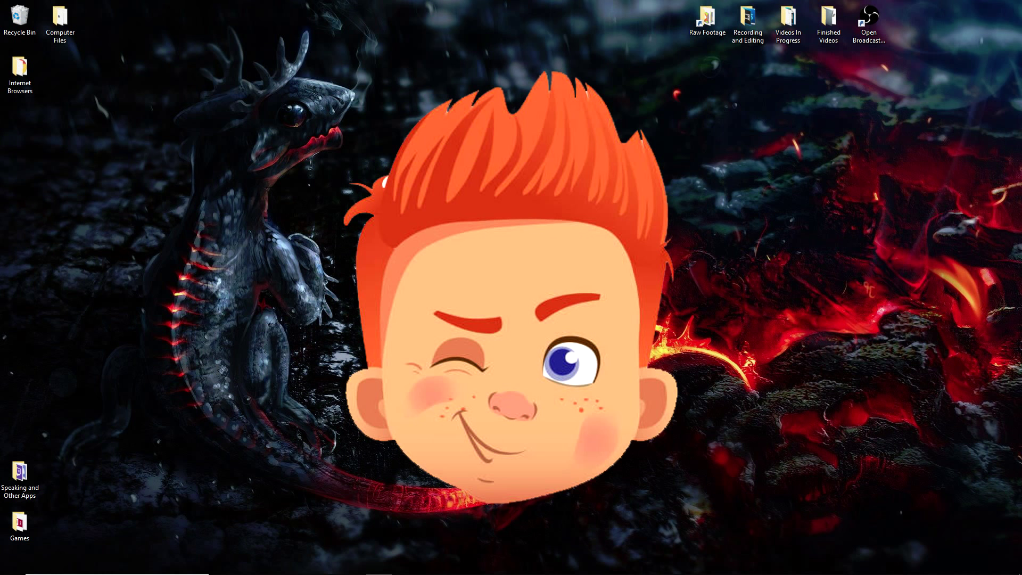
Bring up the Steam library on the Counter-Strike: Global Offensive page, then minimize Steam
{"action": "mouse_move", "coordinate": [358, 568]}
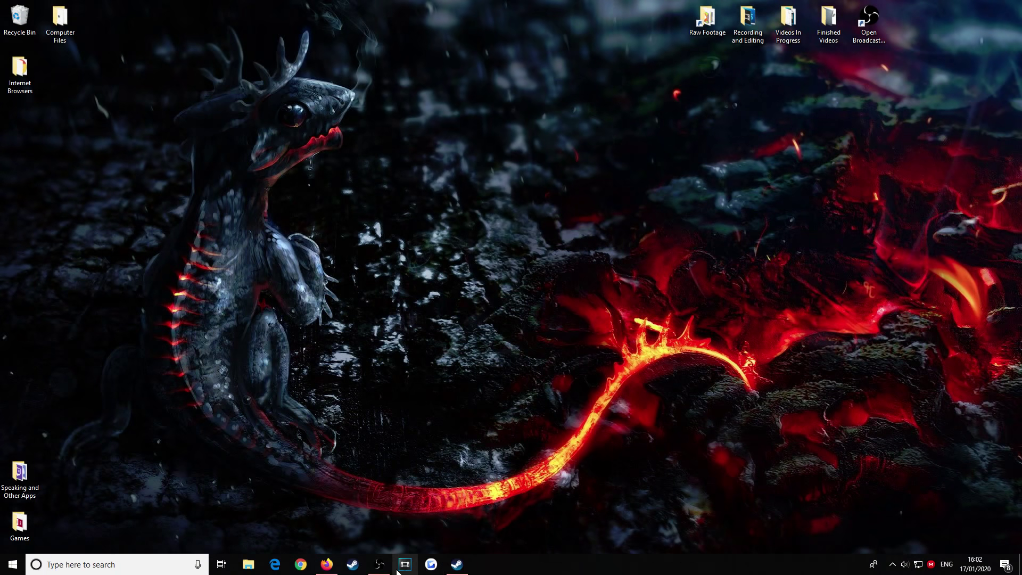
{"action": "left_click", "coordinate": [431, 572]}
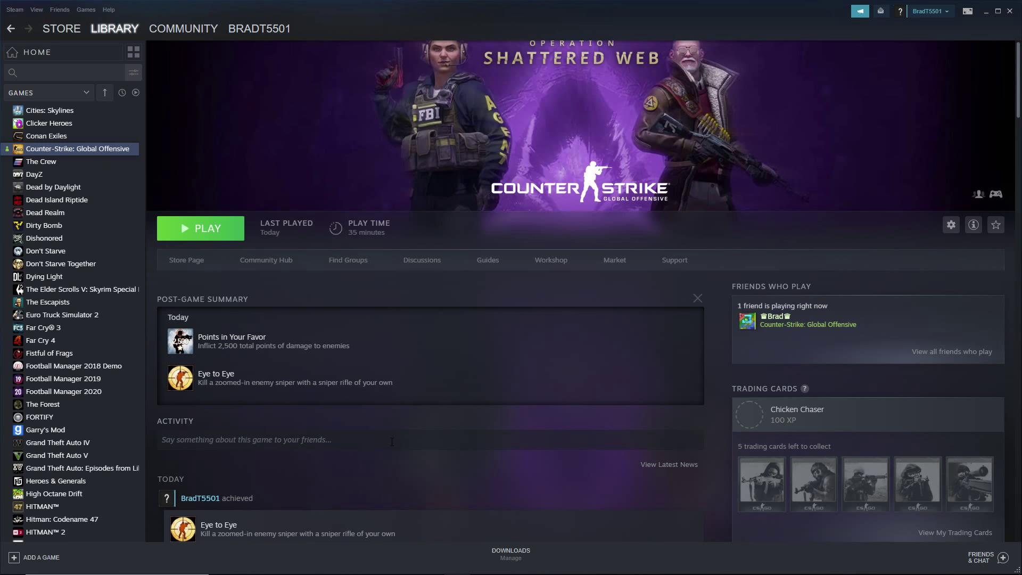
{"action": "left_click", "coordinate": [983, 13]}
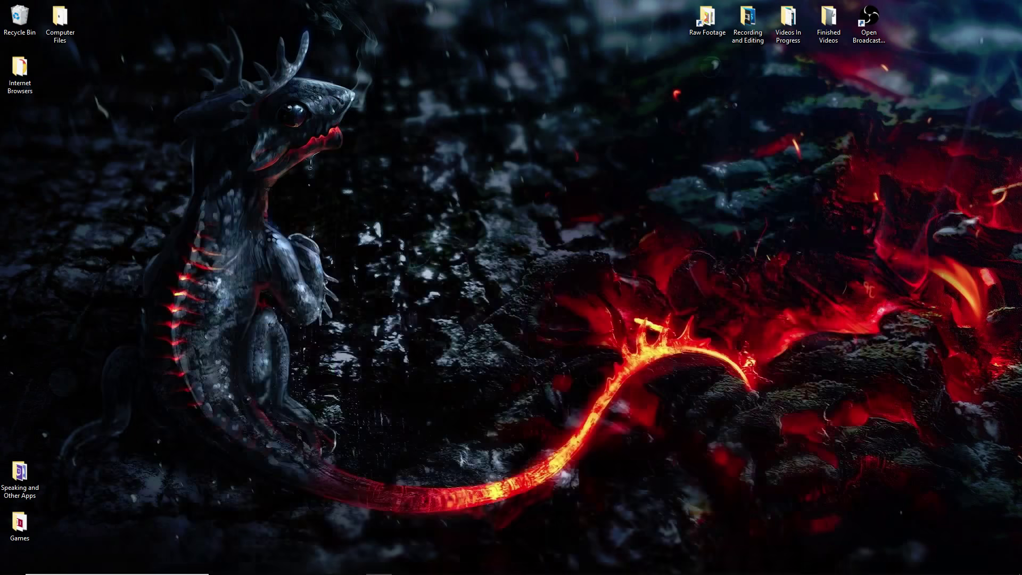
Restore Steam and open the actions menu for the friend playing CS:GO under Friends Who Play
{"action": "mouse_move", "coordinate": [332, 572]}
{"action": "left_click", "coordinate": [456, 564]}
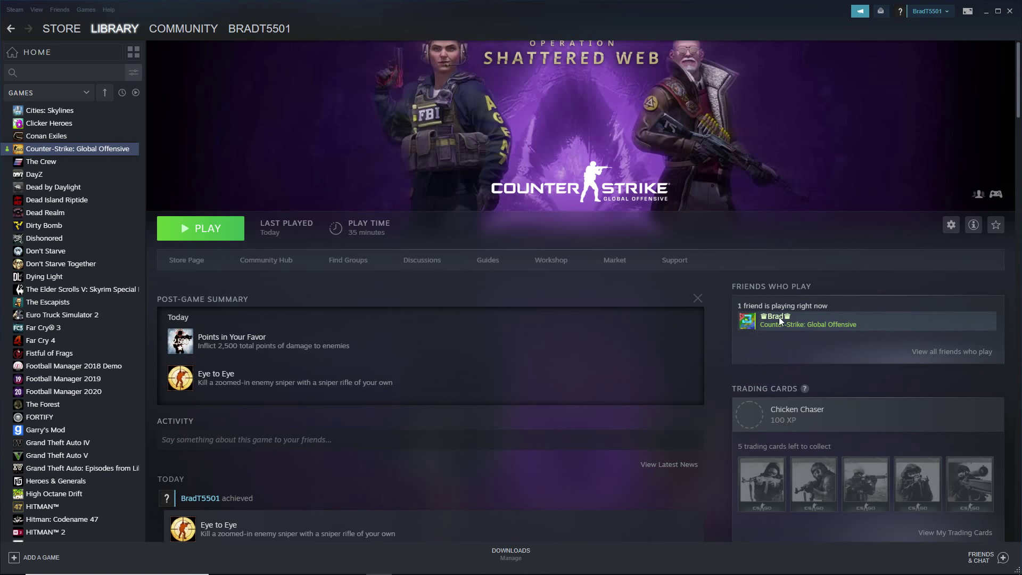
{"action": "left_click", "coordinate": [929, 11]}
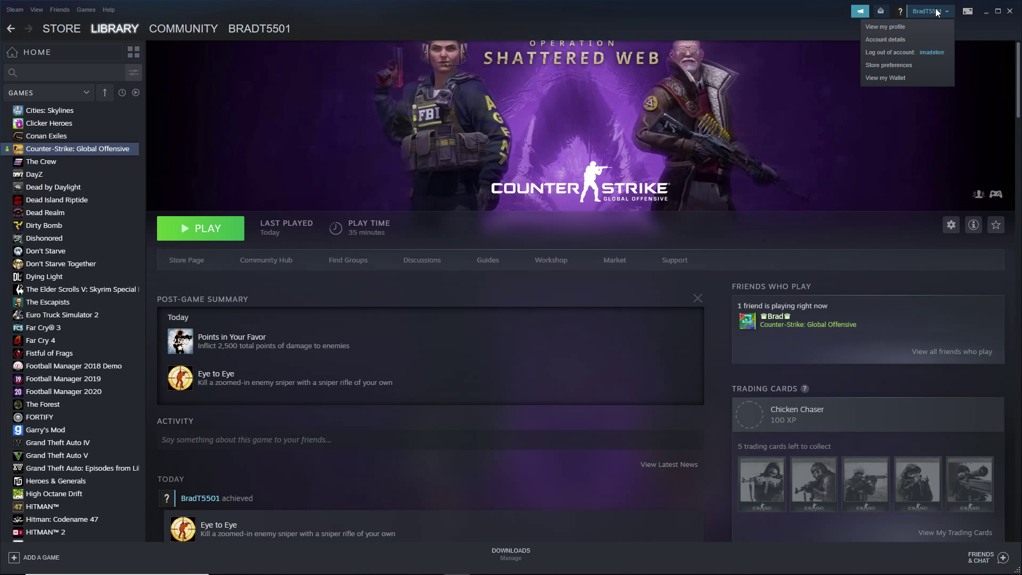
{"action": "left_click", "coordinate": [852, 138]}
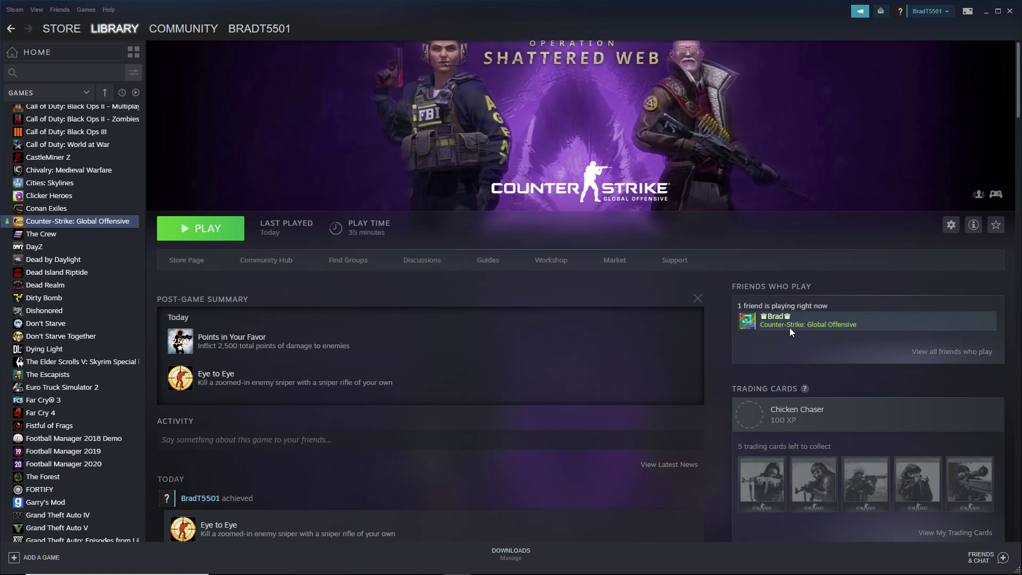
{"action": "right_click", "coordinate": [816, 324]}
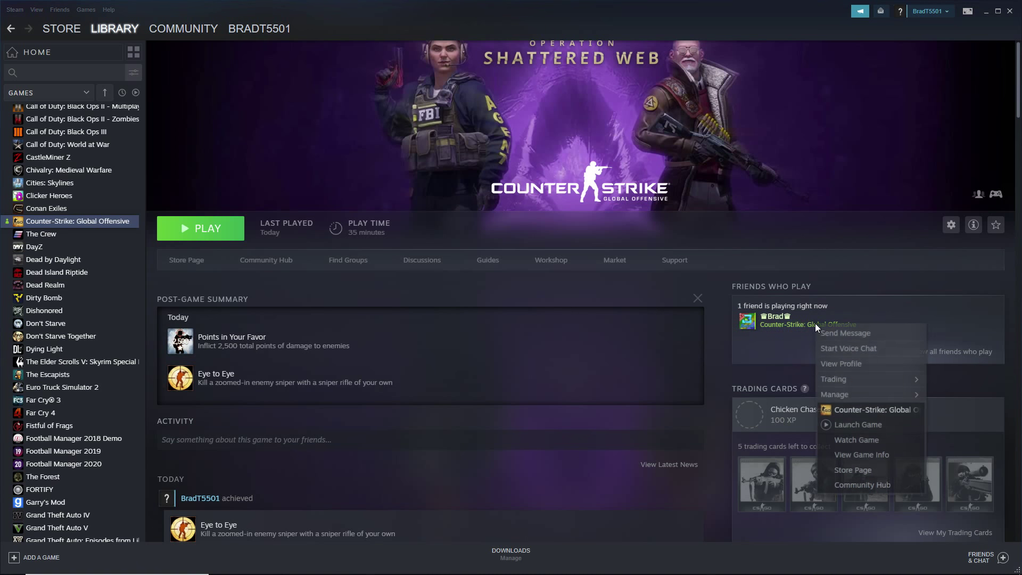
Open the friend's community profile and show their Counter-Strike inventory
{"action": "left_click", "coordinate": [853, 363]}
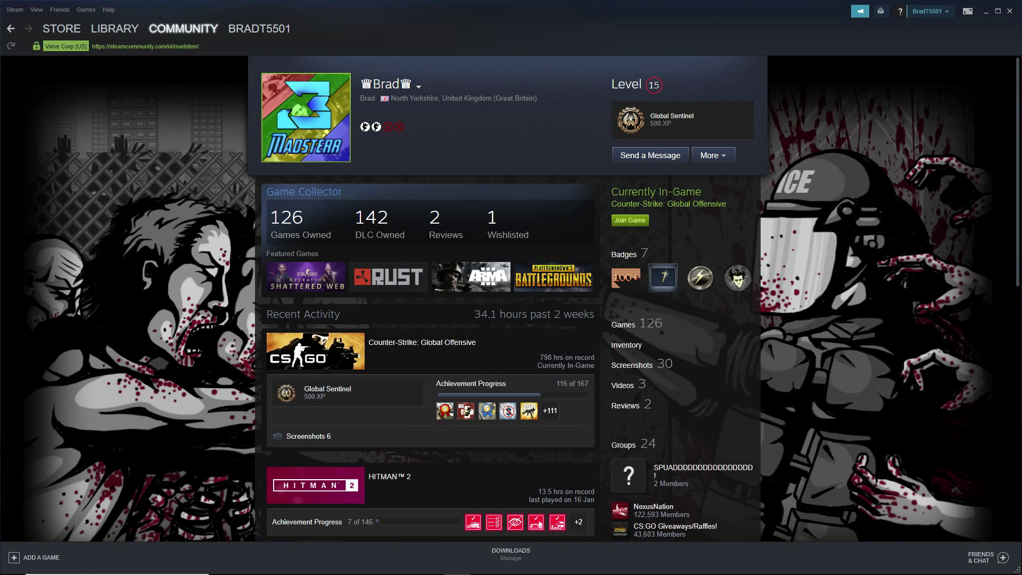
{"action": "scroll", "coordinate": [612, 319], "scroll_direction": "down", "scroll_amount": 2}
{"action": "scroll", "coordinate": [620, 326], "scroll_direction": "up", "scroll_amount": 2}
{"action": "mouse_move", "coordinate": [254, 35]}
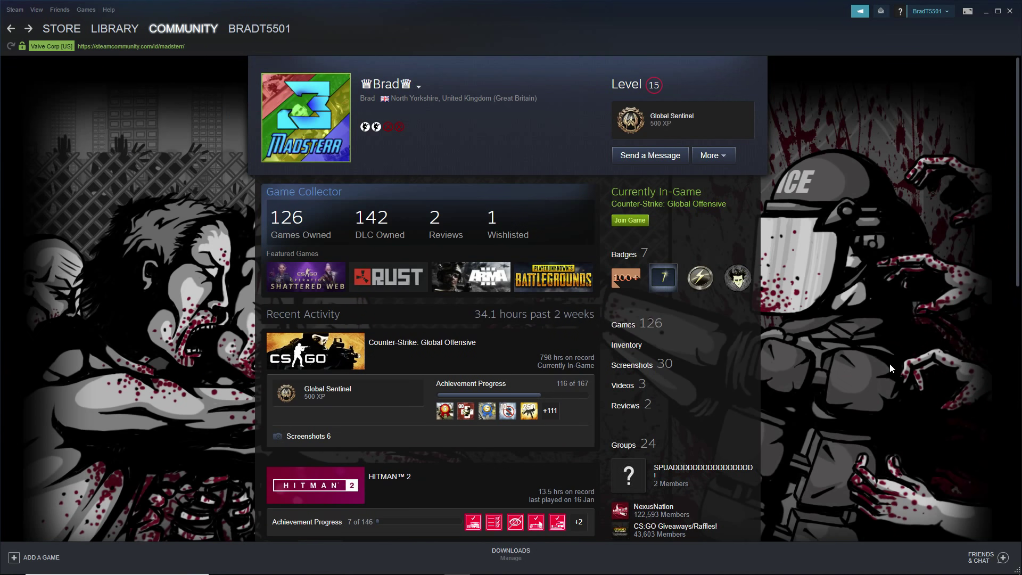
{"action": "left_click", "coordinate": [641, 352]}
{"action": "left_click", "coordinate": [456, 155]}
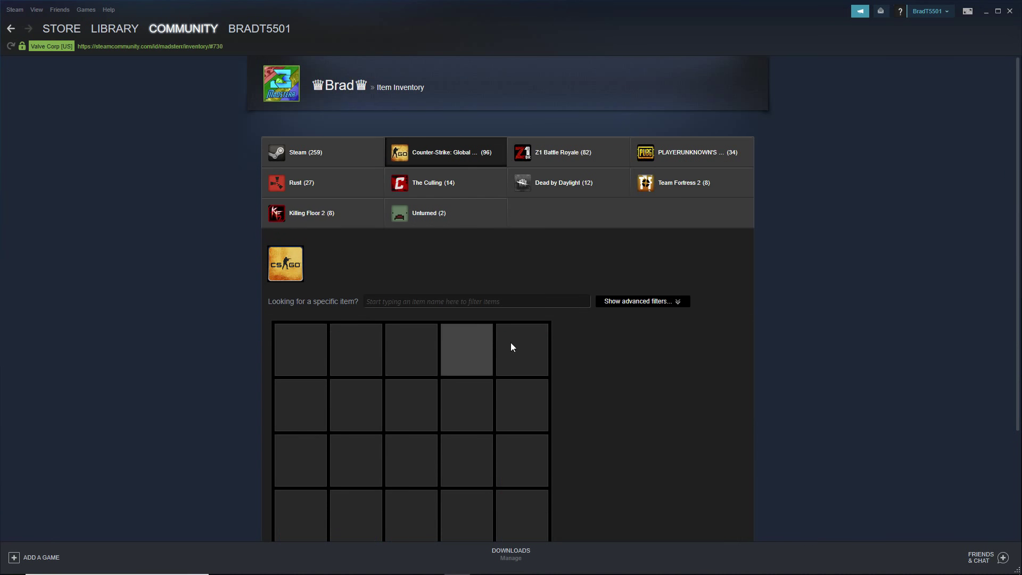
Inspect SSG 08 | Abyss, P90 | Shallow Grave, Galil AR | Stone Cold and P250 | Muertos, then launch CS:GO
{"action": "scroll", "coordinate": [327, 359], "scroll_direction": "down", "scroll_amount": 2}
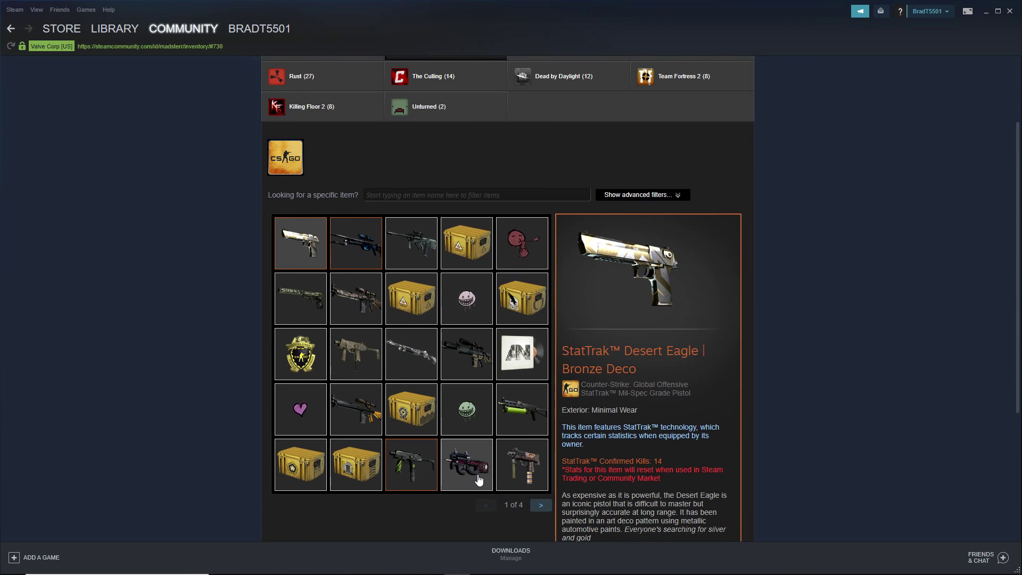
{"action": "left_click", "coordinate": [354, 257]}
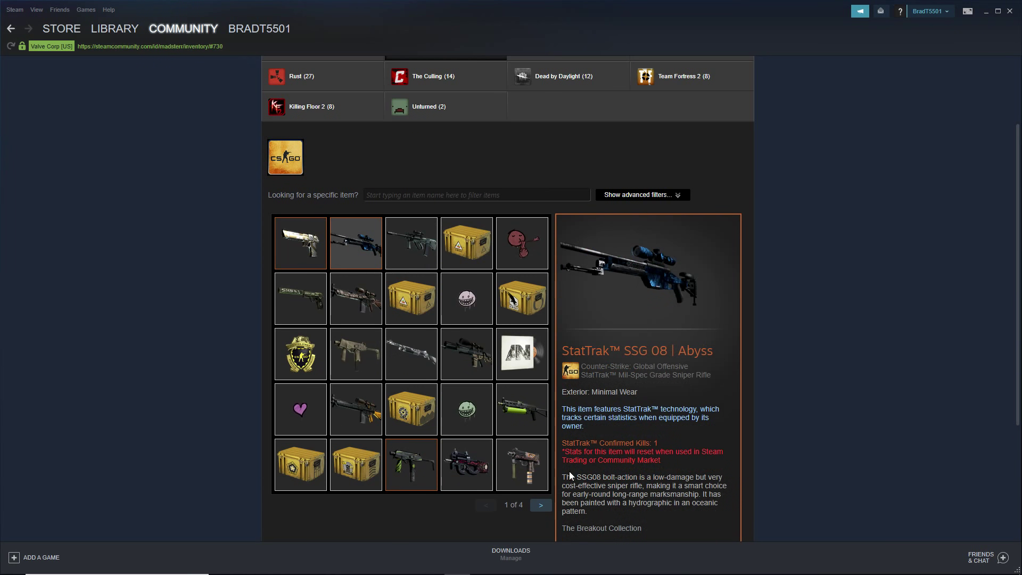
{"action": "left_click", "coordinate": [467, 463]}
{"action": "left_click", "coordinate": [354, 243]}
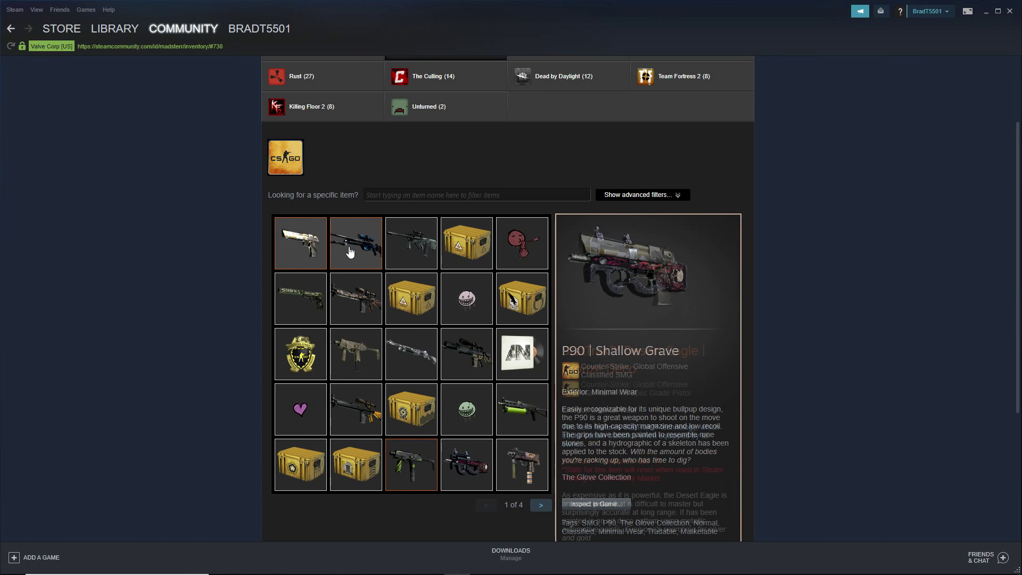
{"action": "left_click", "coordinate": [541, 504]}
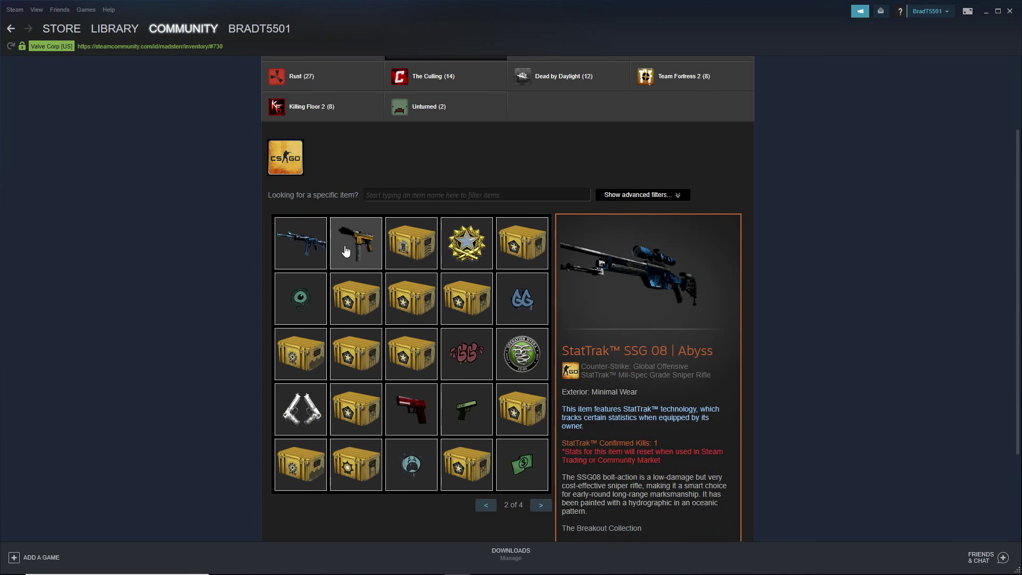
{"action": "left_click", "coordinate": [319, 254]}
{"action": "left_click", "coordinate": [420, 420]}
{"action": "left_click", "coordinate": [592, 487]}
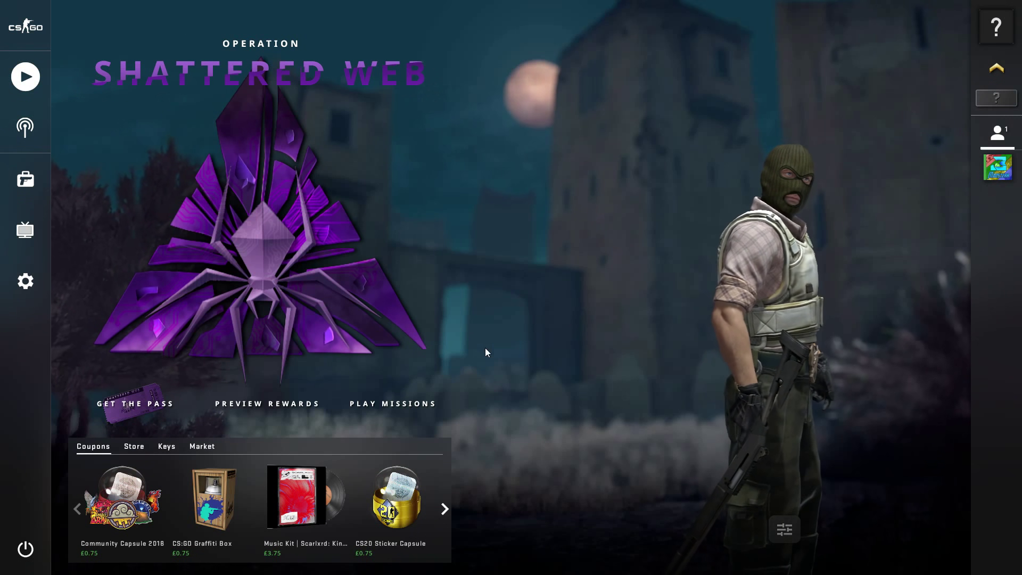
Open the friend's player card showing Sergeant Major Rank 18 and Master Guardian II
{"action": "mouse_move", "coordinate": [969, 184]}
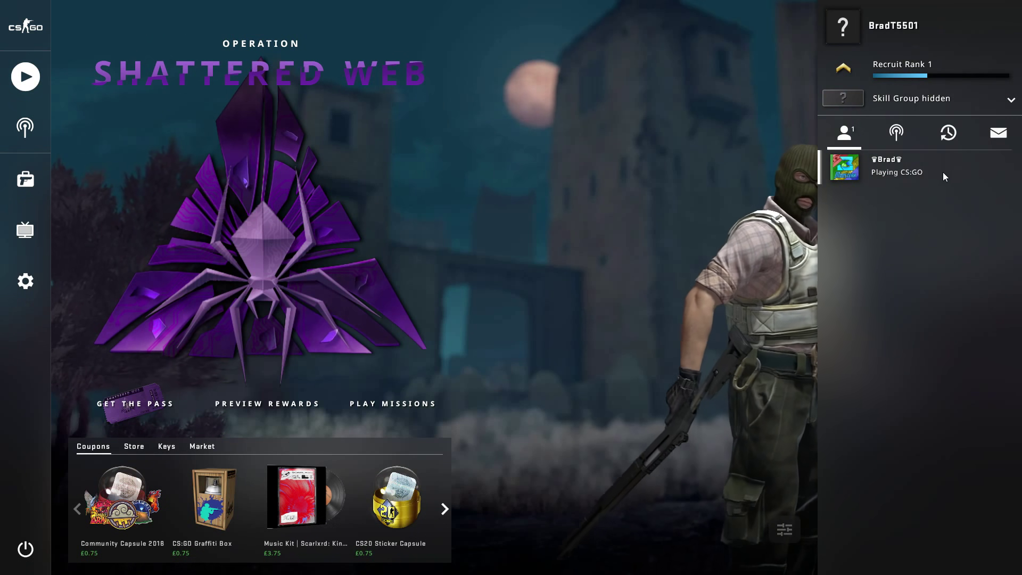
{"action": "left_click", "coordinate": [895, 171]}
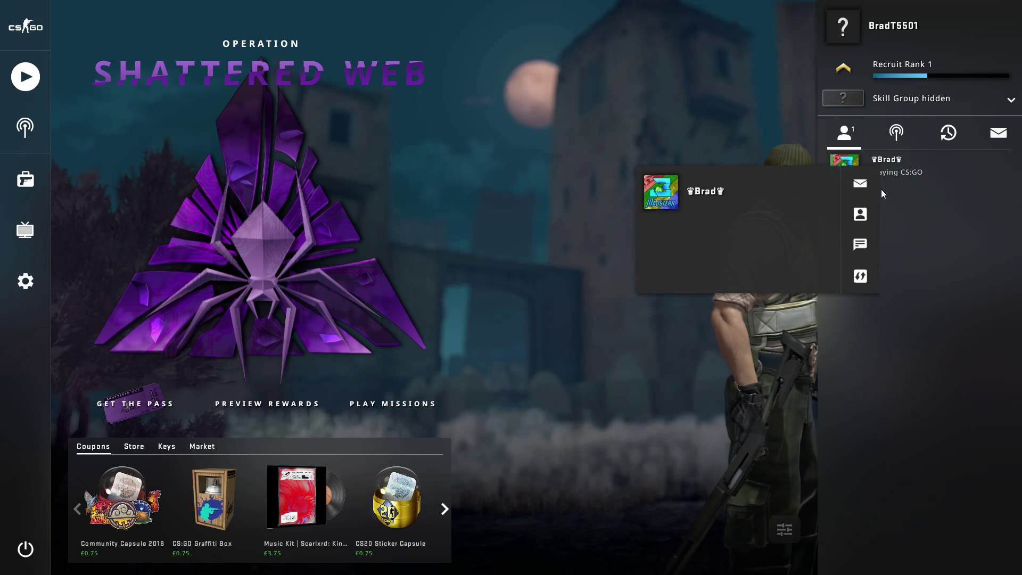
Open the friend's profile and inventory in the in-game overlay and view the StatTrak SSG 08 | Abyss
{"action": "left_click", "coordinate": [863, 211]}
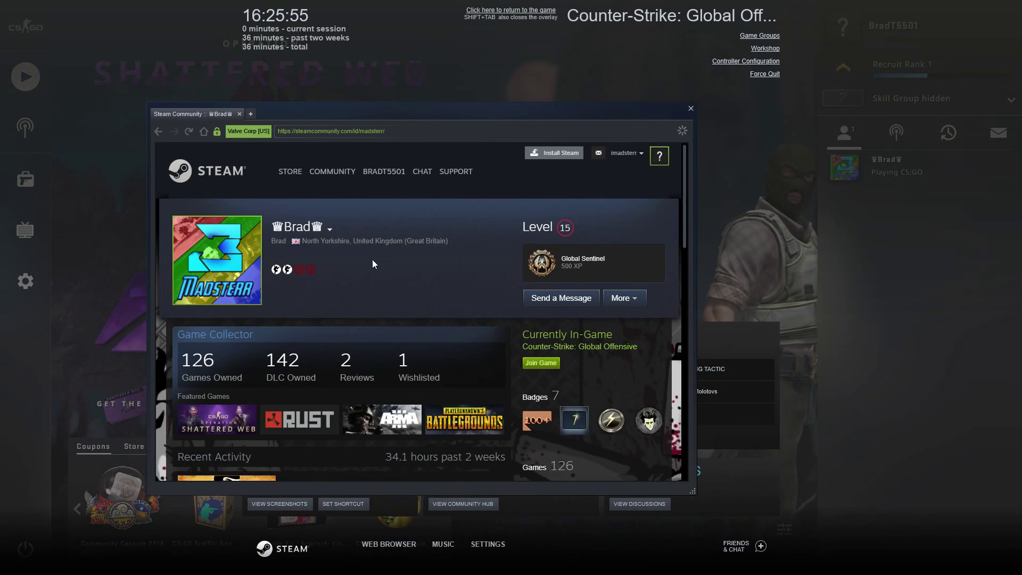
{"action": "scroll", "coordinate": [252, 315], "scroll_direction": "down", "scroll_amount": 2}
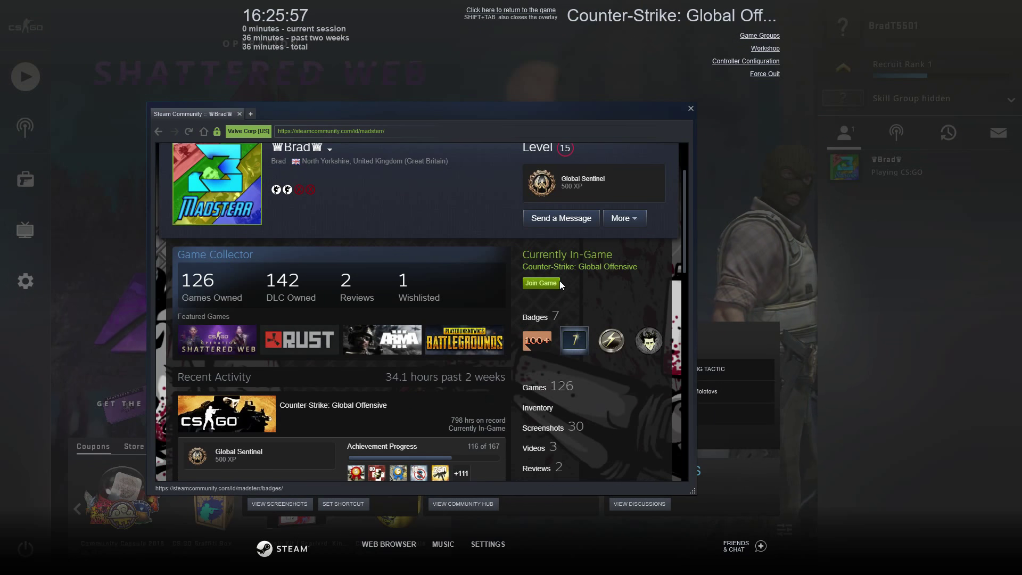
{"action": "left_click", "coordinate": [537, 408]}
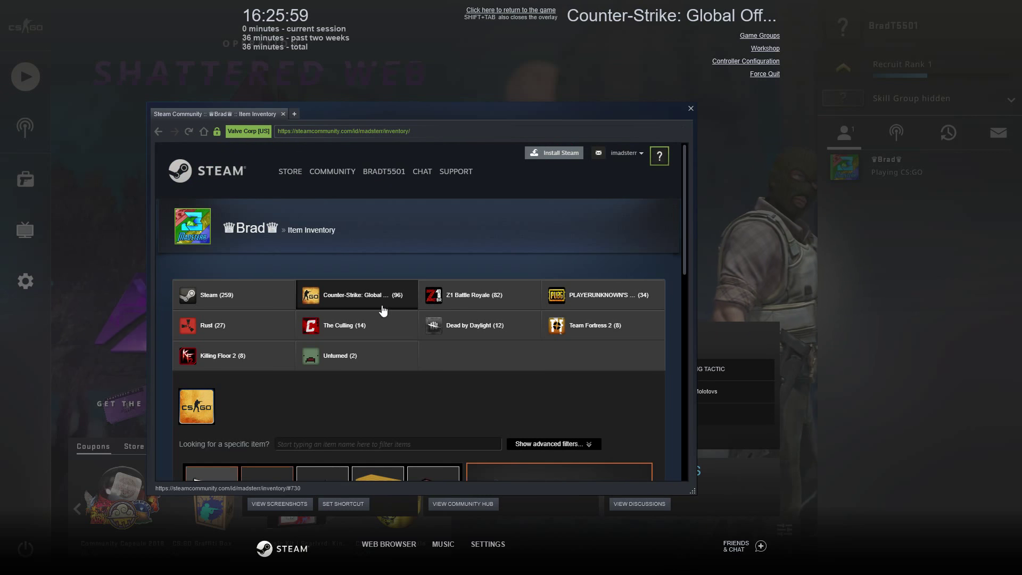
{"action": "scroll", "coordinate": [375, 301], "scroll_direction": "down", "scroll_amount": 3}
{"action": "scroll", "coordinate": [368, 298], "scroll_direction": "down", "scroll_amount": 1}
{"action": "left_click", "coordinate": [271, 294]}
Page through the inventory back to page 1 and show the Galil AR | Stone Cold details
{"action": "scroll", "coordinate": [292, 289], "scroll_direction": "down", "scroll_amount": 2}
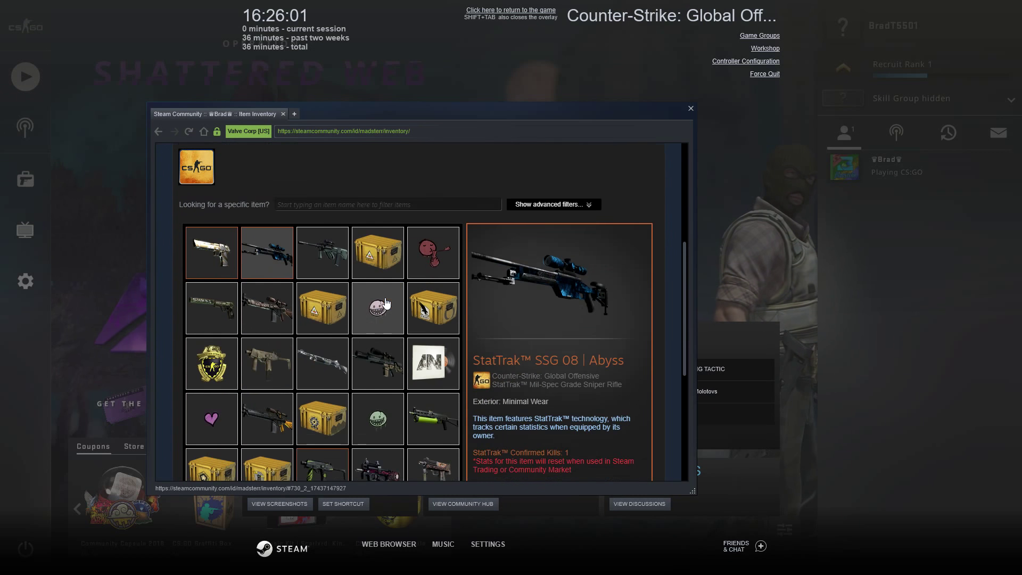
{"action": "scroll", "coordinate": [479, 271], "scroll_direction": "down", "scroll_amount": 3}
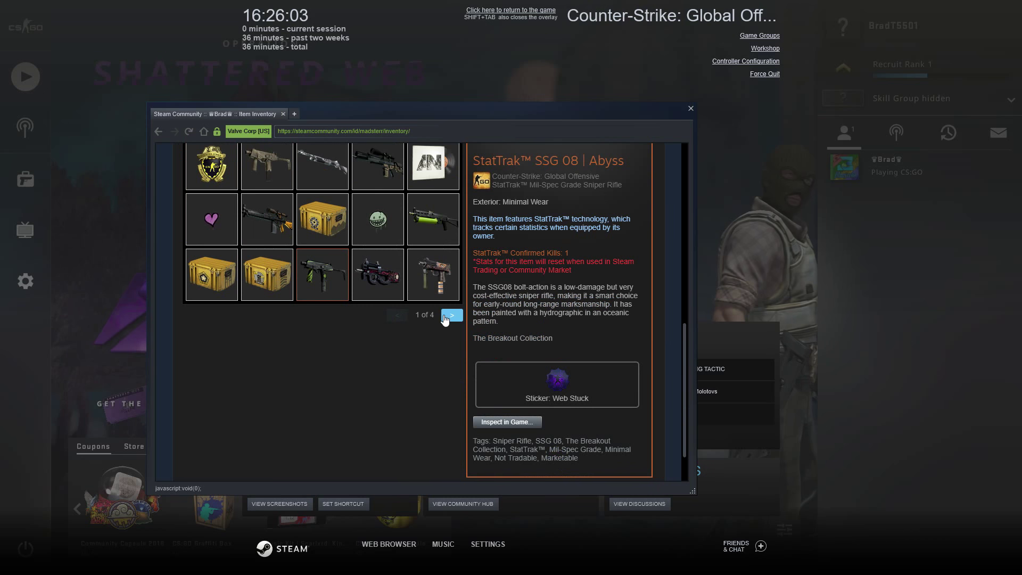
{"action": "left_click", "coordinate": [450, 316]}
{"action": "left_click", "coordinate": [443, 318]}
{"action": "left_click", "coordinate": [447, 317]}
{"action": "scroll", "coordinate": [446, 319], "scroll_direction": "up", "scroll_amount": 2}
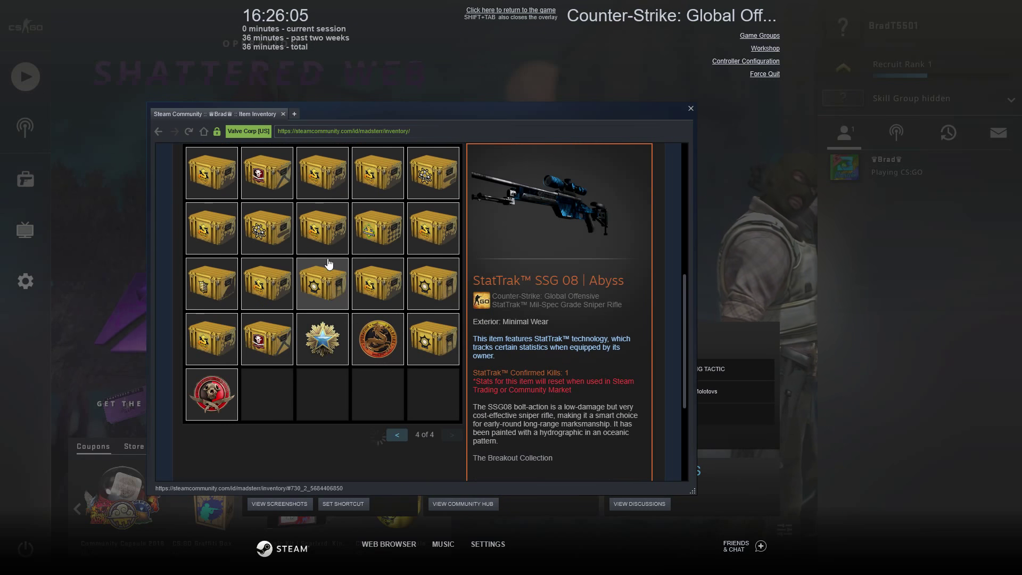
{"action": "left_click", "coordinate": [395, 436]}
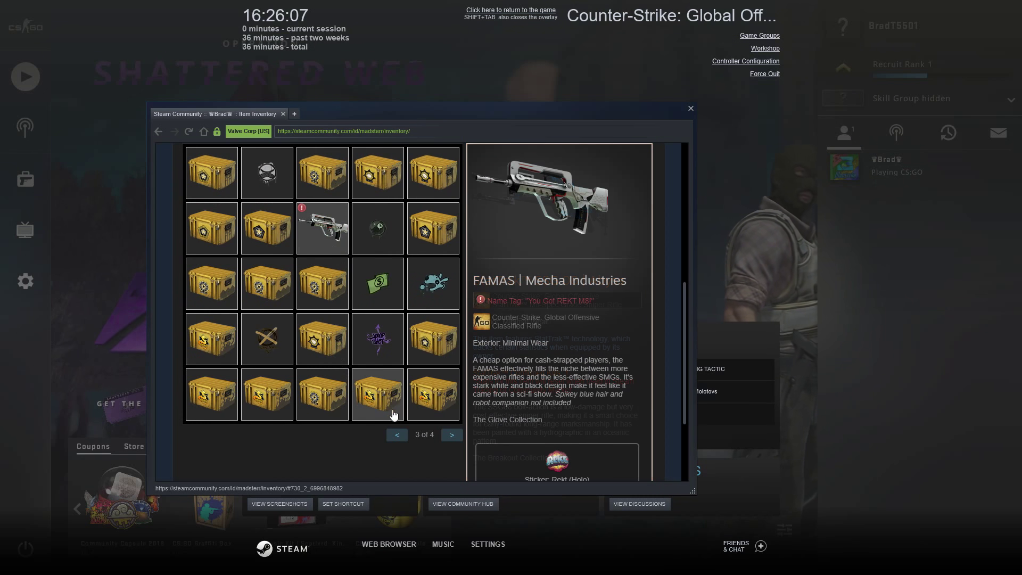
{"action": "left_click", "coordinate": [395, 437]}
{"action": "left_click", "coordinate": [211, 173]}
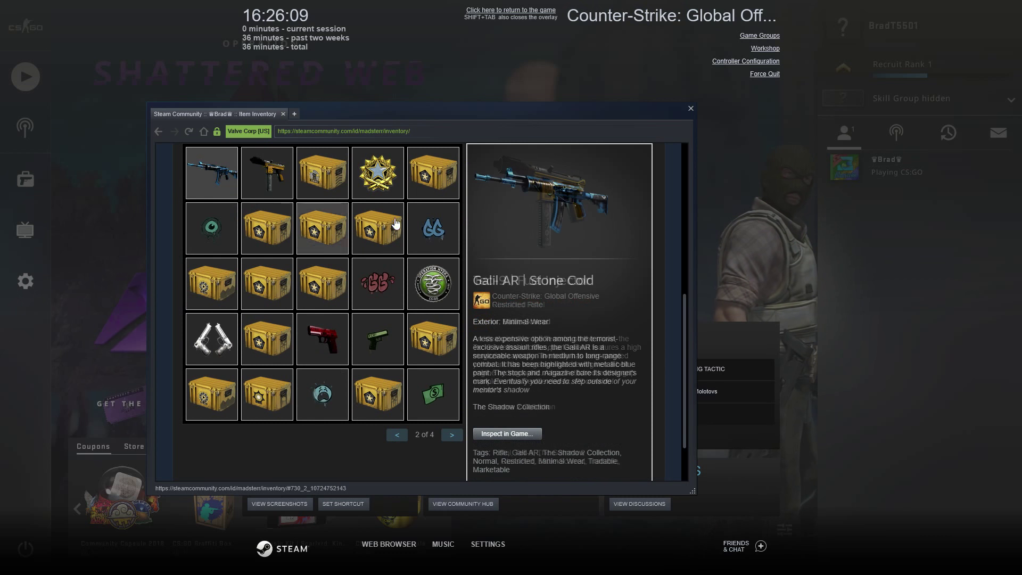
{"action": "scroll", "coordinate": [486, 237], "scroll_direction": "up", "scroll_amount": 2}
{"action": "scroll", "coordinate": [592, 210], "scroll_direction": "up", "scroll_amount": 2}
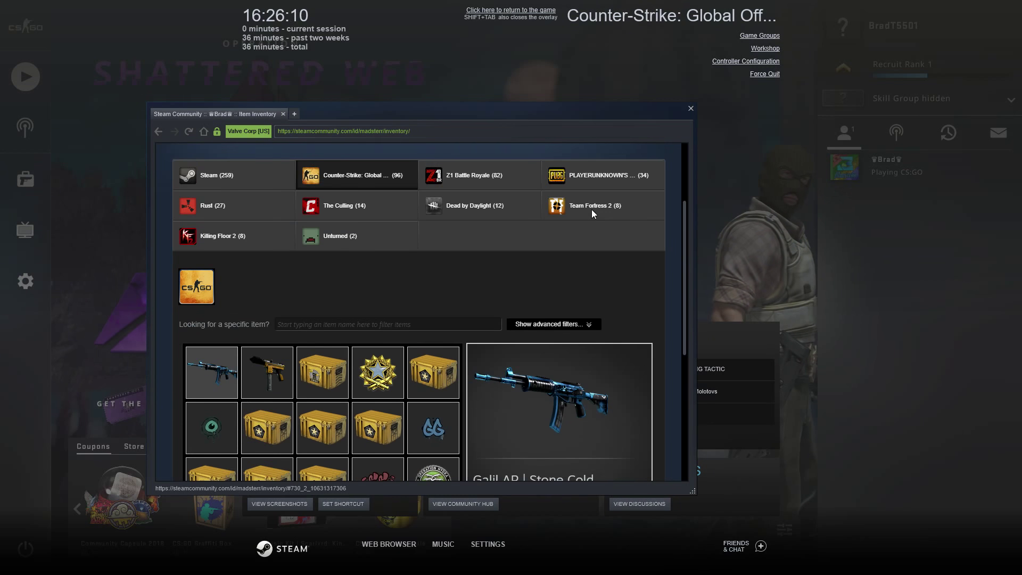
Close the inventory browser and open a chat with the friend
{"action": "left_click", "coordinate": [690, 109]}
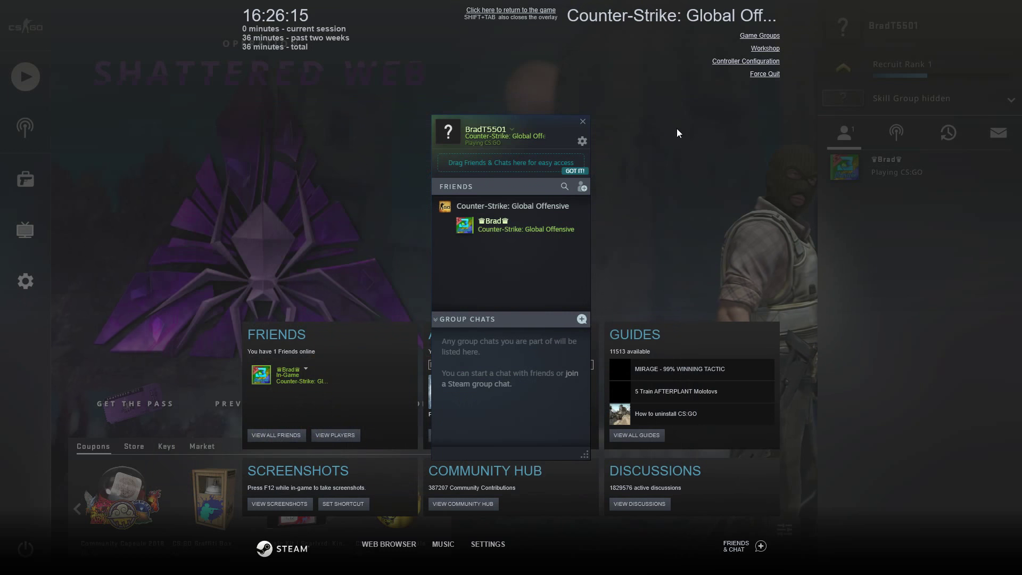
{"action": "left_click", "coordinate": [511, 222]}
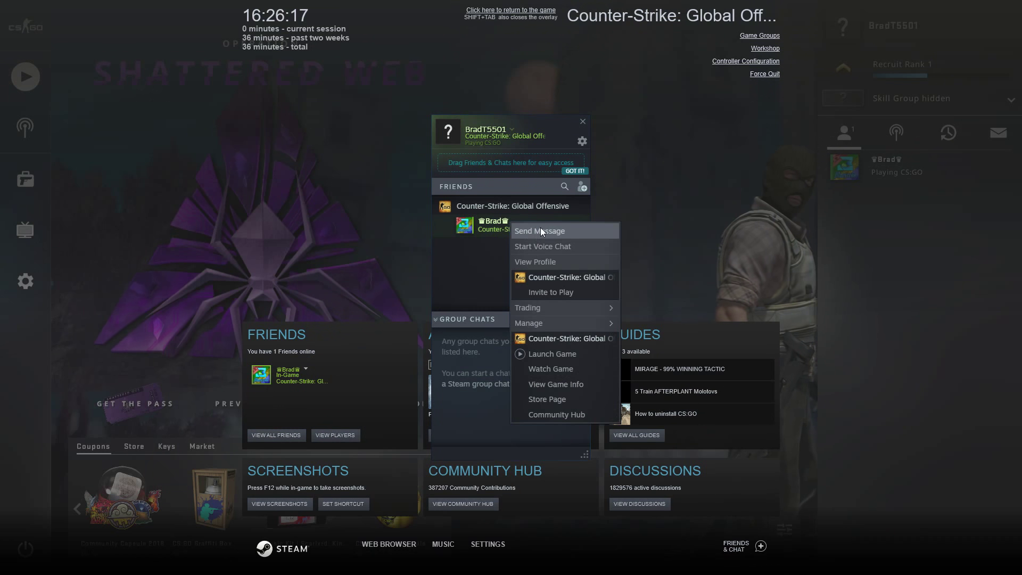
{"action": "left_click", "coordinate": [542, 230]}
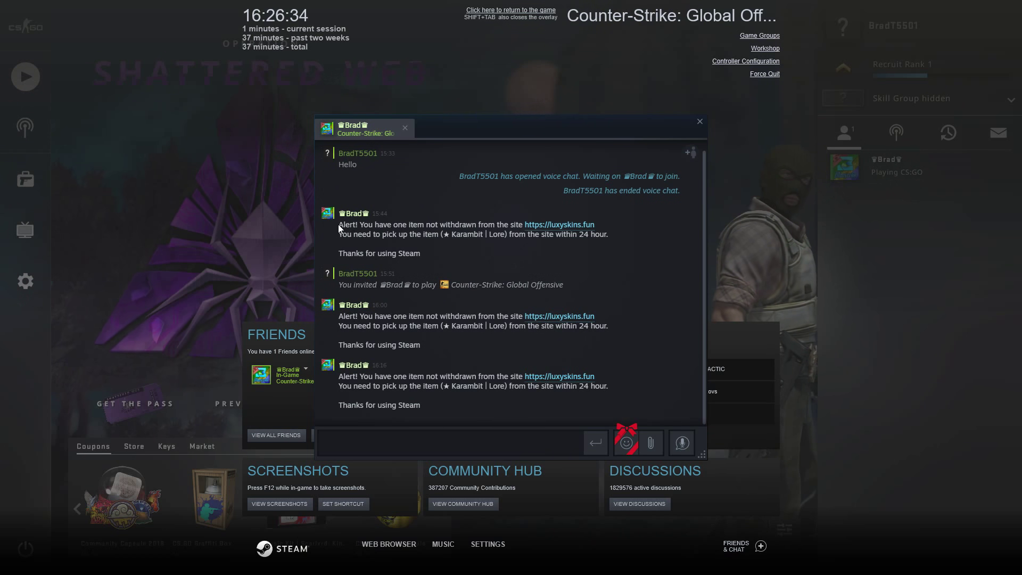
Highlight the scam alert messages, including the 15:44 alert, then close the chat window
{"action": "left_click_drag", "start_coordinate": [375, 228], "coordinate": [608, 238]}
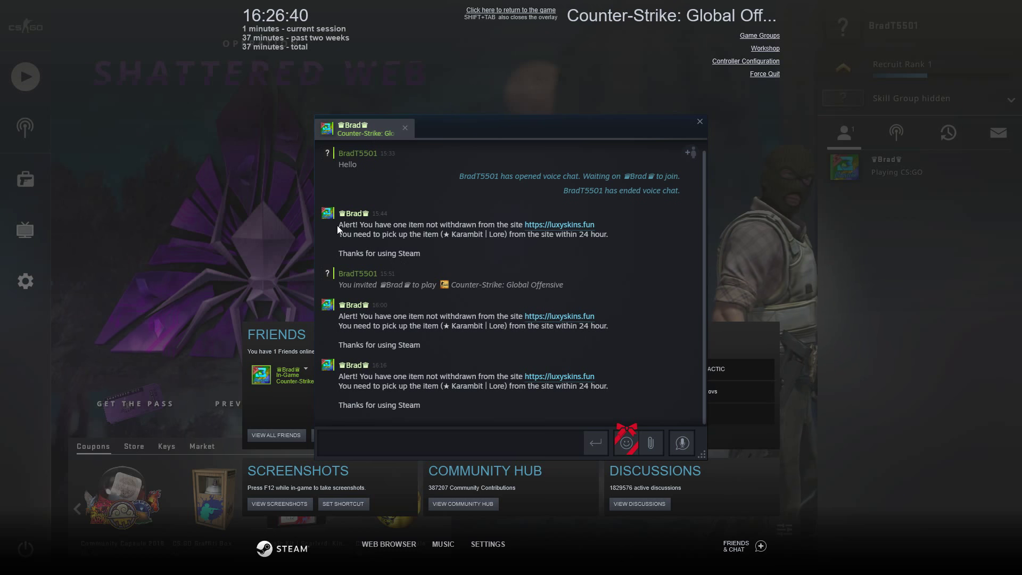
{"action": "left_click_drag", "start_coordinate": [337, 225], "coordinate": [564, 267]}
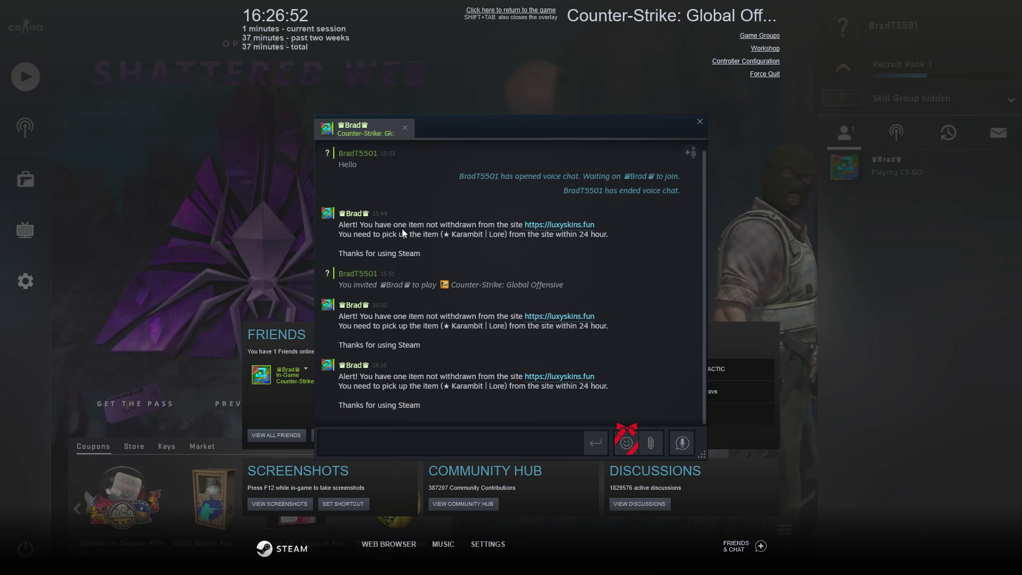
{"action": "left_click", "coordinate": [700, 122]}
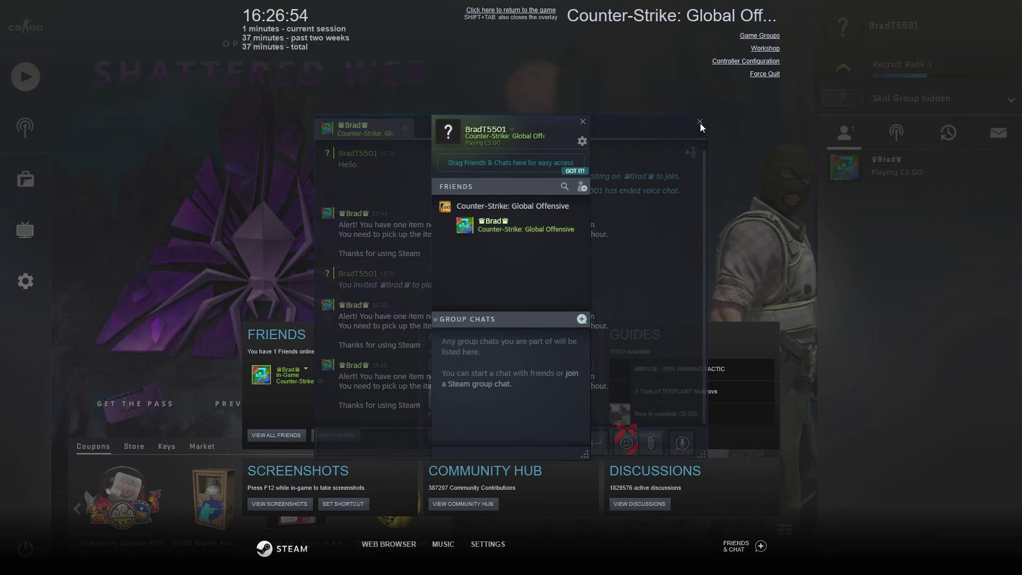
Close the friends list and dismiss the Steam overlay with Shift+Tab
{"action": "left_click", "coordinate": [583, 122]}
{"action": "key", "text": "shift+Tab"}
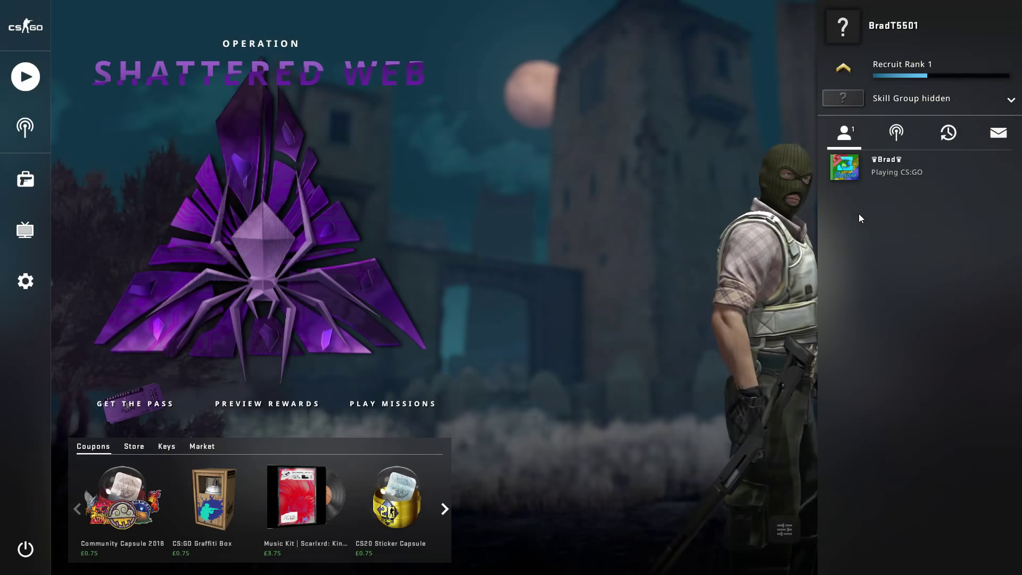
{"action": "mouse_move", "coordinate": [946, 167]}
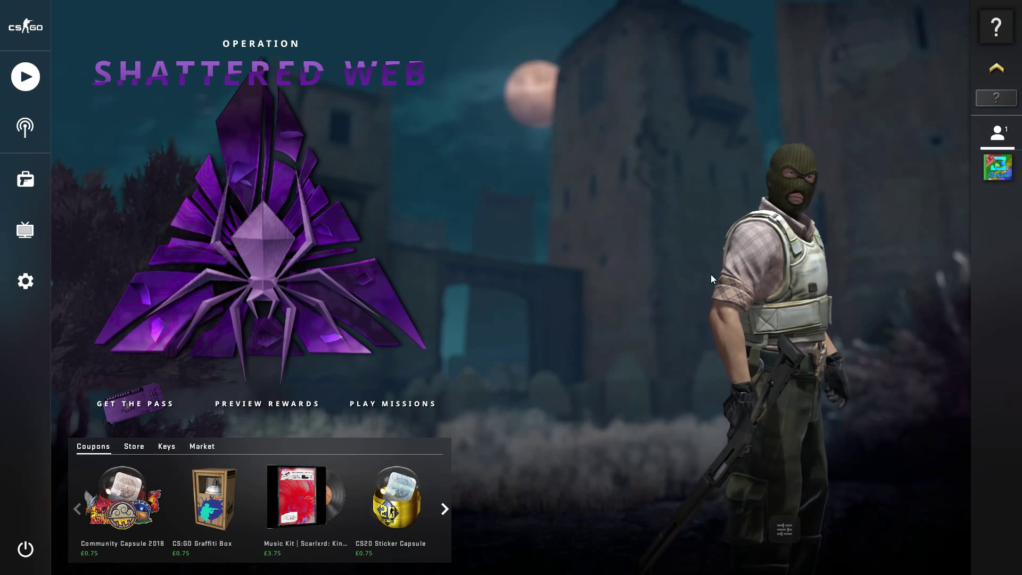
{"action": "mouse_move", "coordinate": [1004, 187]}
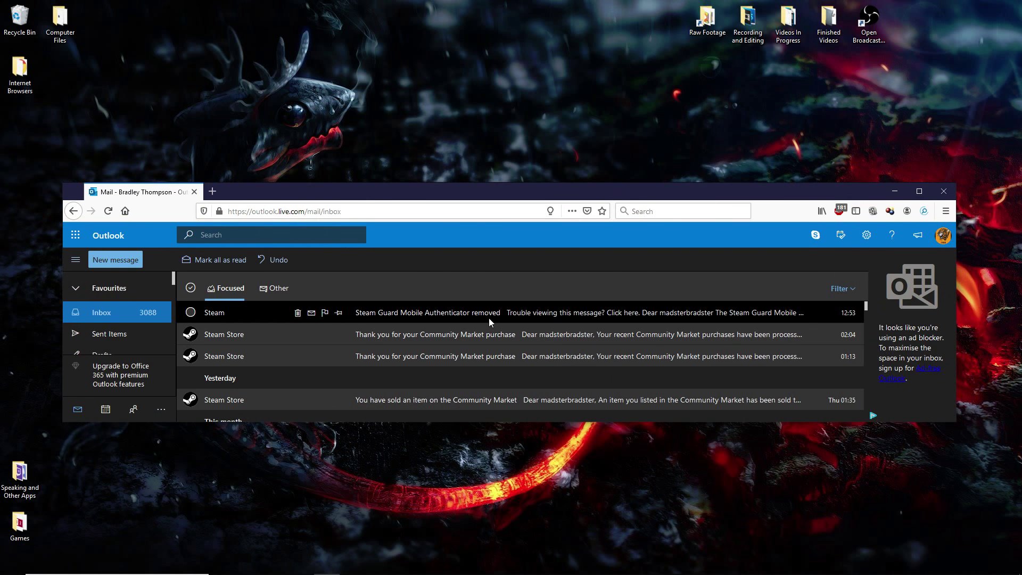
Open the 'Steam Guard Mobile Authenticator removed' email full-screen and highlight its greeting and removal sentence
{"action": "left_click", "coordinate": [498, 316]}
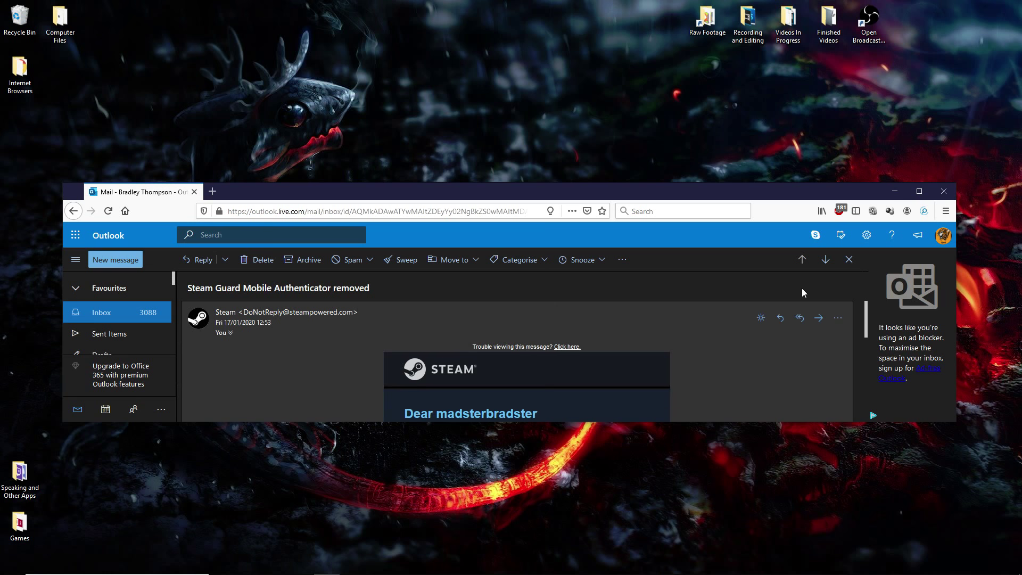
{"action": "left_click_drag", "start_coordinate": [864, 312], "coordinate": [860, 357]}
{"action": "key", "text": "super+Up"}
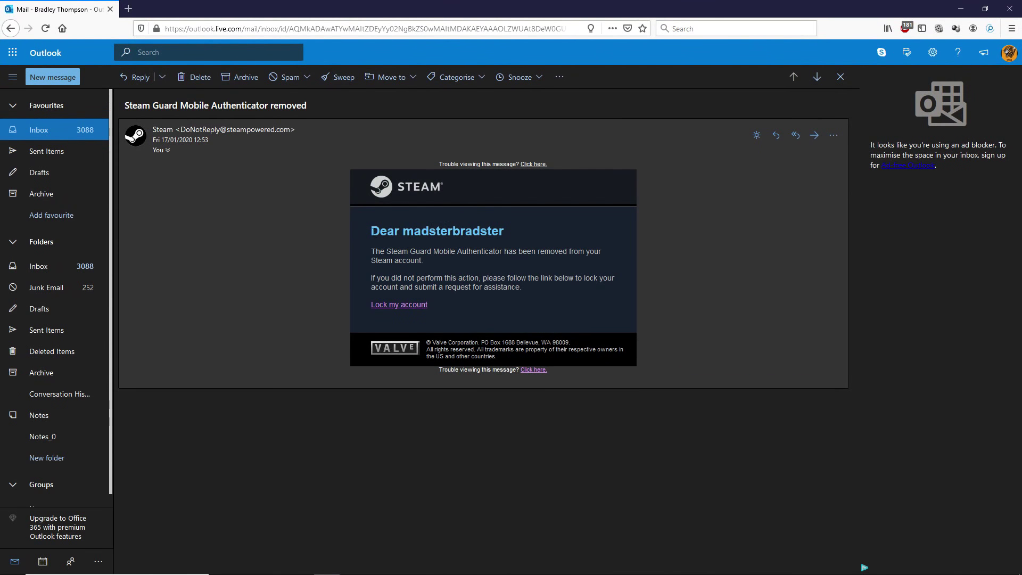
{"action": "left_click_drag", "start_coordinate": [371, 231], "coordinate": [500, 252]}
{"action": "left_click_drag", "start_coordinate": [403, 231], "coordinate": [511, 232]}
{"action": "left_click", "coordinate": [512, 233]}
{"action": "left_click_drag", "start_coordinate": [371, 251], "coordinate": [607, 261]}
{"action": "left_click", "coordinate": [609, 264]}
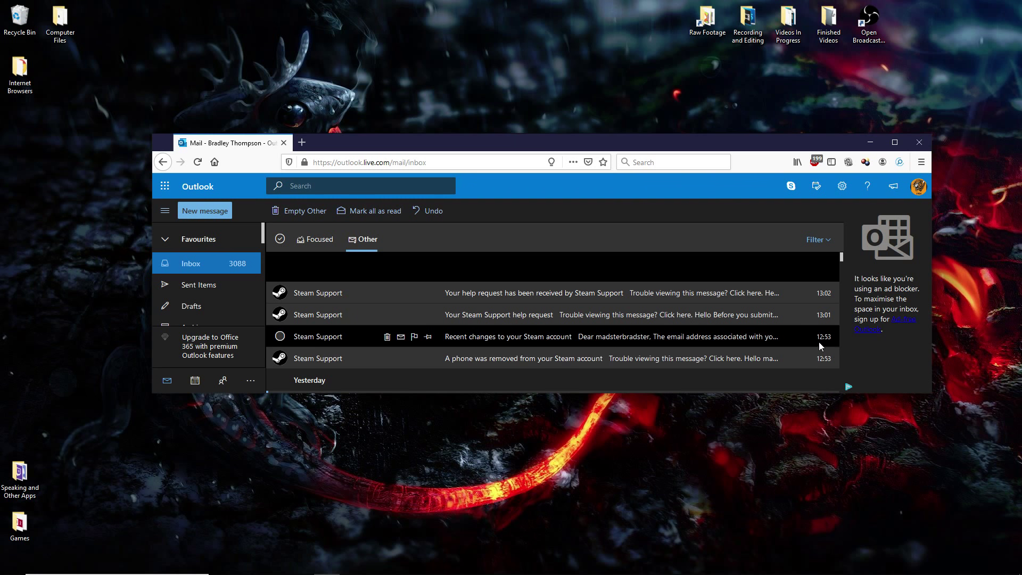
Switch to Other mail and open the 'Recent changes to your Steam account' email
{"action": "left_click", "coordinate": [315, 239]}
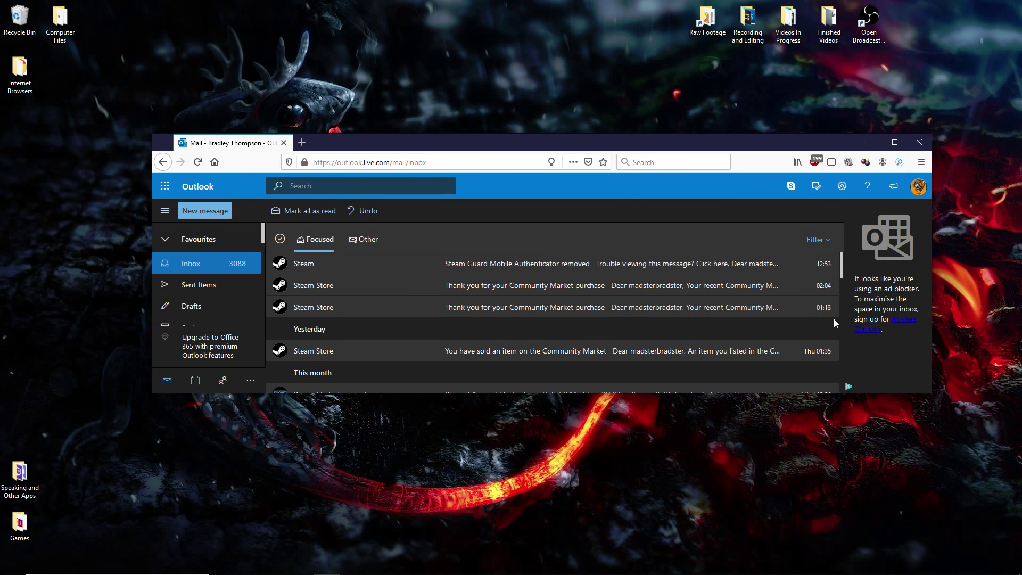
{"action": "left_click", "coordinate": [358, 243]}
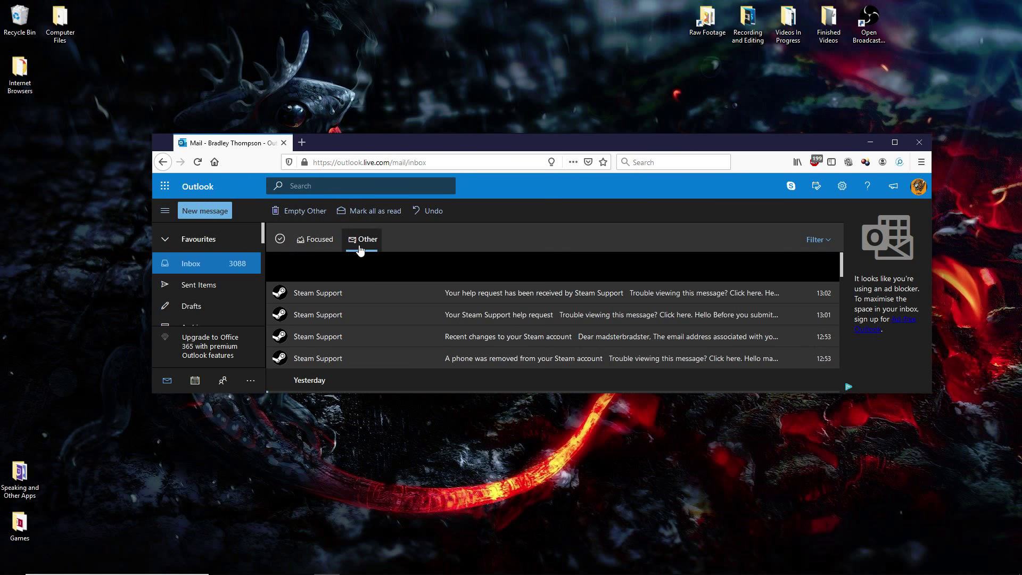
{"action": "left_click", "coordinate": [574, 360]}
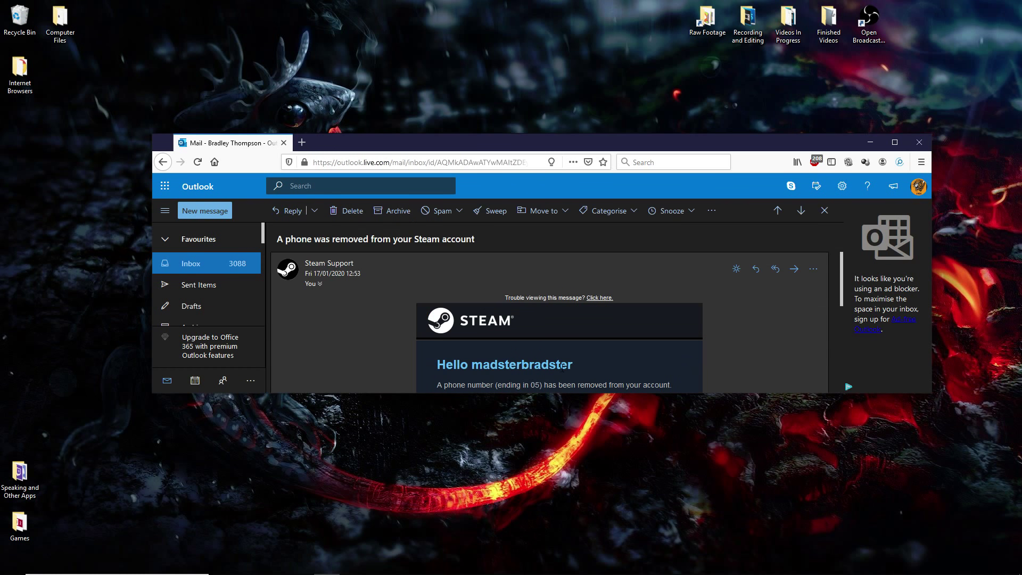
{"action": "scroll", "coordinate": [571, 340], "scroll_direction": "down", "scroll_amount": 3}
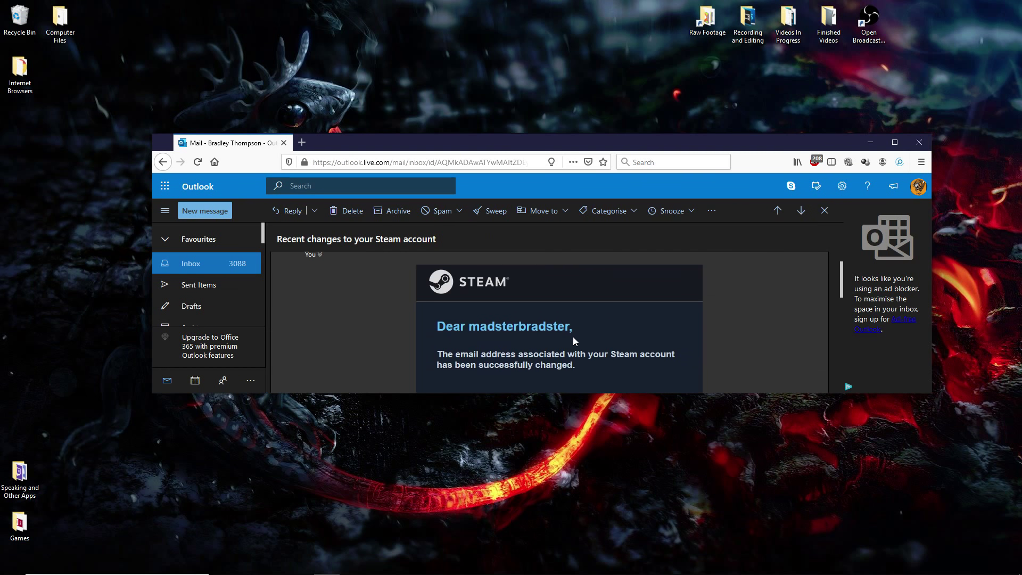
{"action": "scroll", "coordinate": [546, 317], "scroll_direction": "up", "scroll_amount": 1}
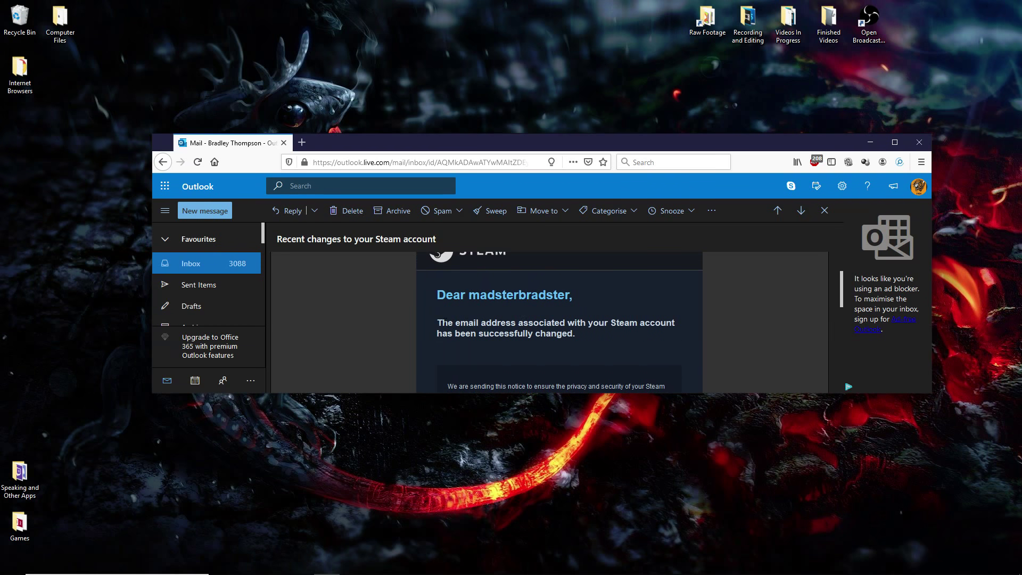
{"action": "left_click_drag", "start_coordinate": [446, 322], "coordinate": [675, 323]}
{"action": "left_click", "coordinate": [524, 315]}
Highlight the unauthorized computer's location and IP address, then maximize the mail window
{"action": "scroll", "coordinate": [523, 315], "scroll_direction": "down", "scroll_amount": 1}
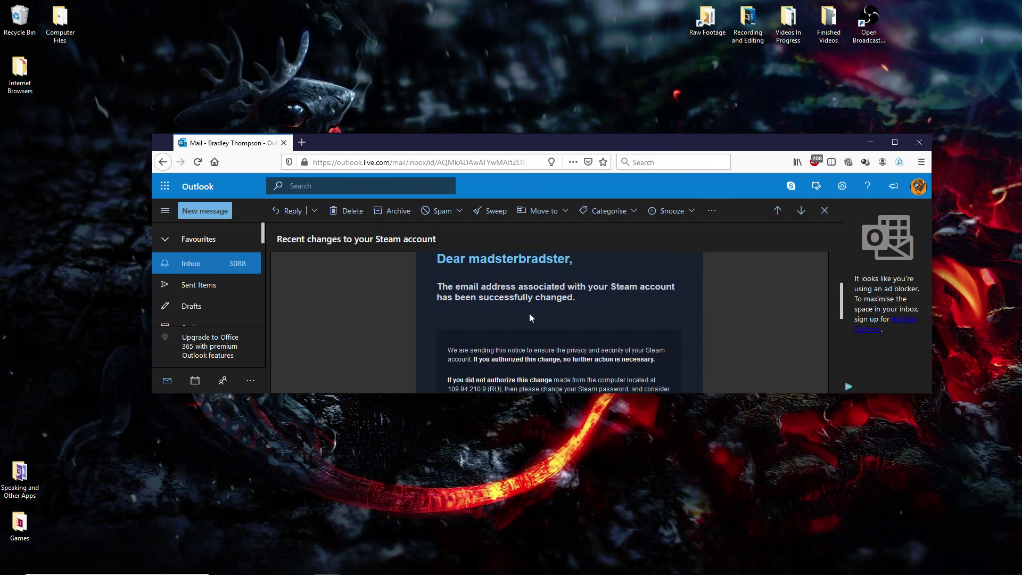
{"action": "scroll", "coordinate": [524, 316], "scroll_direction": "down", "scroll_amount": 3}
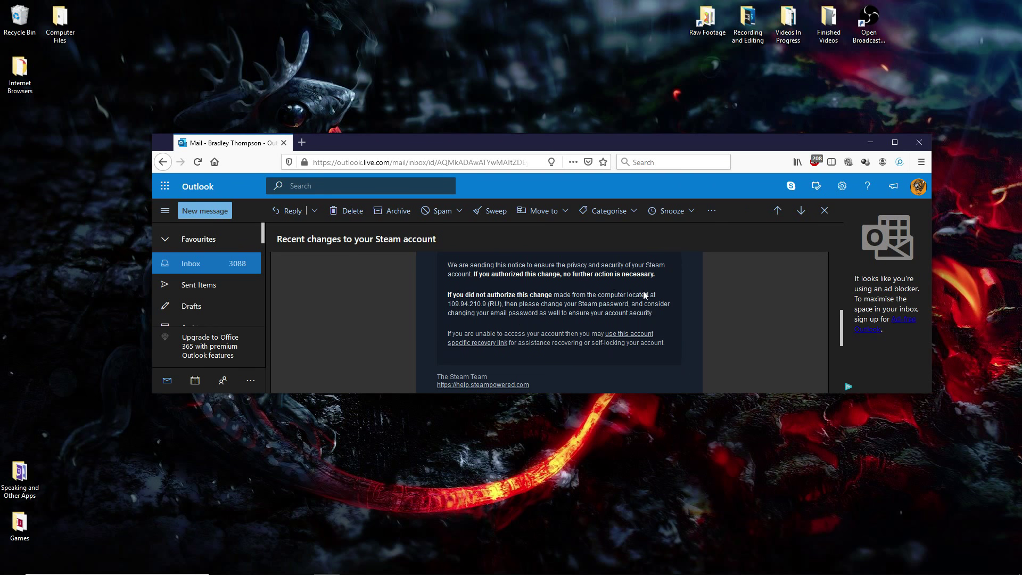
{"action": "left_click_drag", "start_coordinate": [597, 295], "coordinate": [502, 304]}
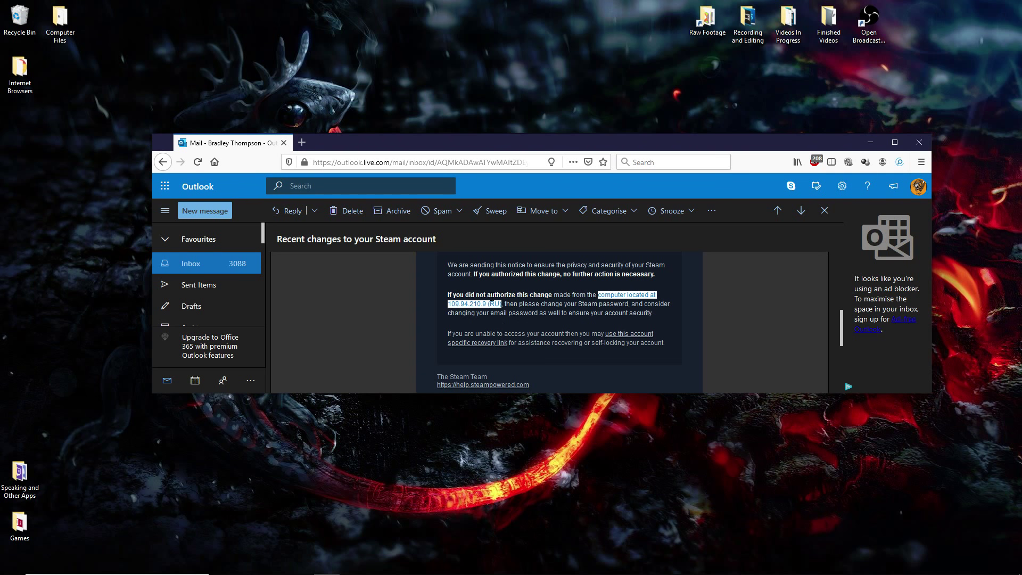
{"action": "left_click", "coordinate": [490, 296]}
{"action": "scroll", "coordinate": [594, 324], "scroll_direction": "down", "scroll_amount": 2}
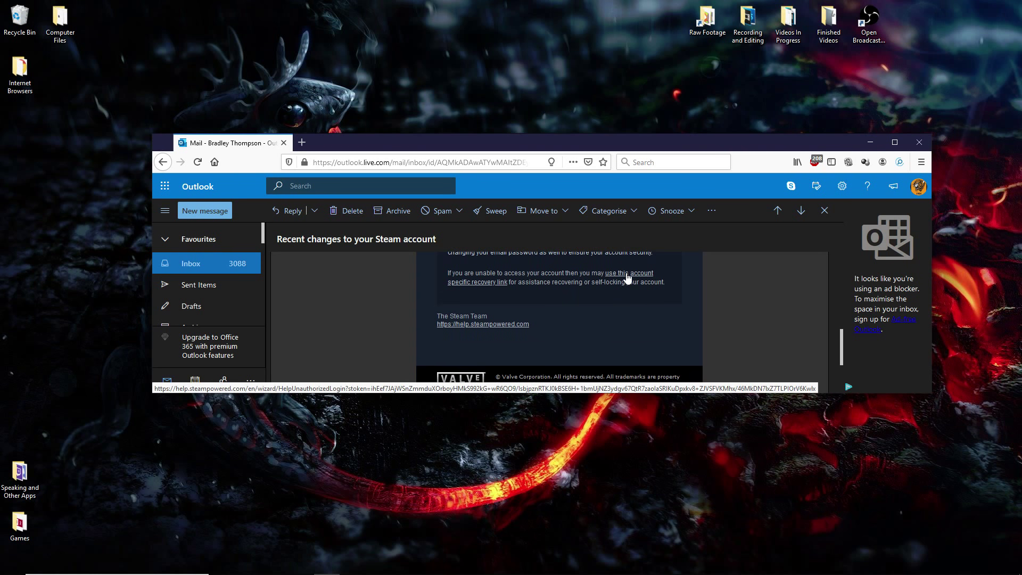
{"action": "left_click", "coordinate": [894, 142]}
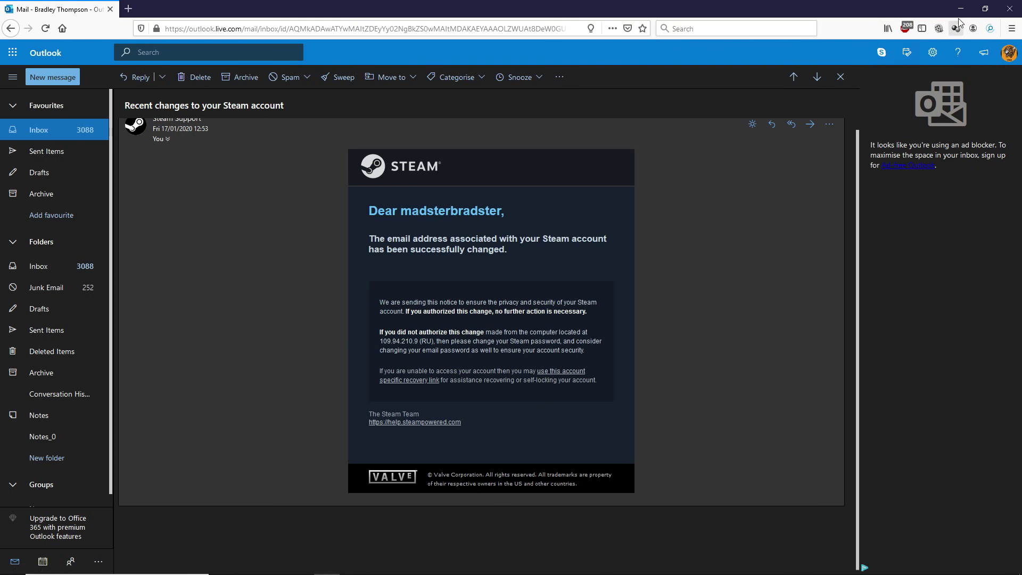
Follow the email's help.steampowered.com link to open the Steam Support site
{"action": "left_click", "coordinate": [984, 9]}
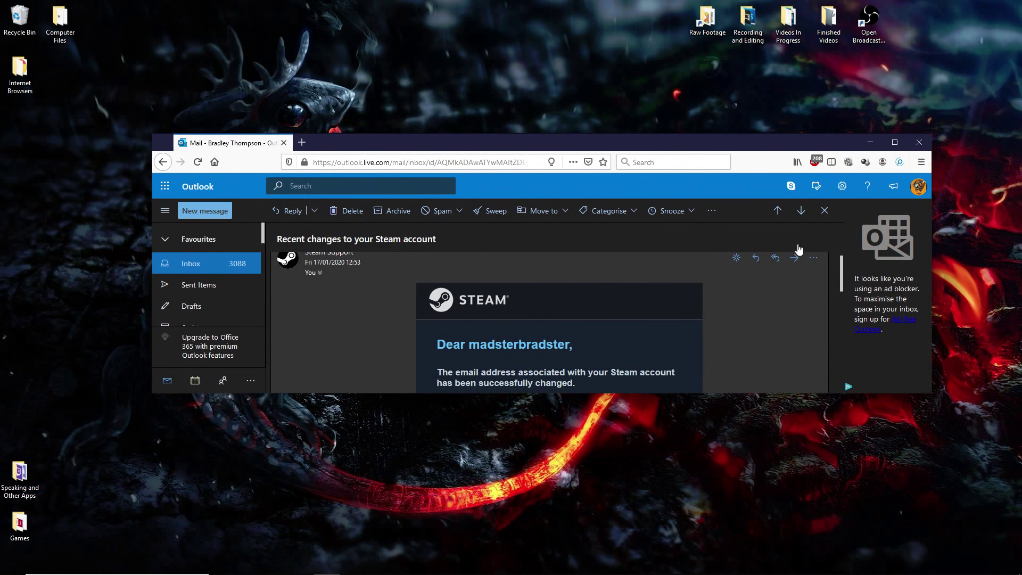
{"action": "key", "text": "Escape"}
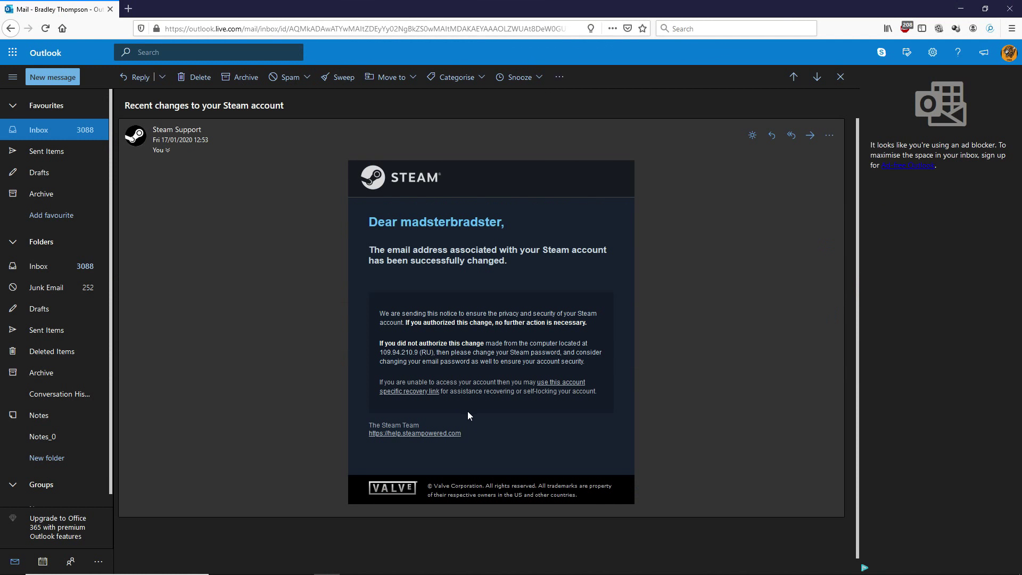
{"action": "left_click", "coordinate": [424, 433]}
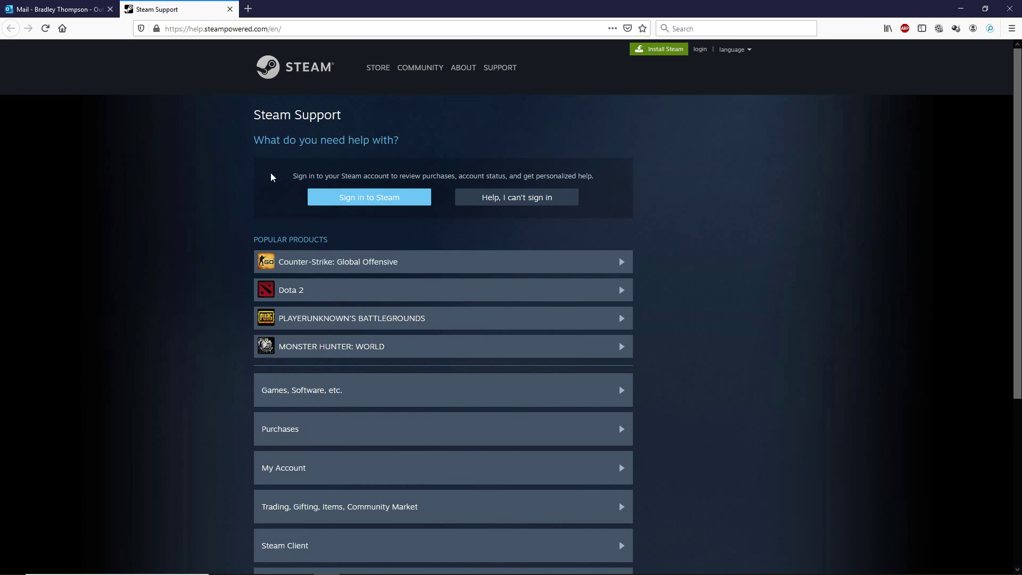
Follow Steam Support's path: can't sign in, account stolen, change password, email no longer accessible
{"action": "left_click", "coordinate": [550, 201]}
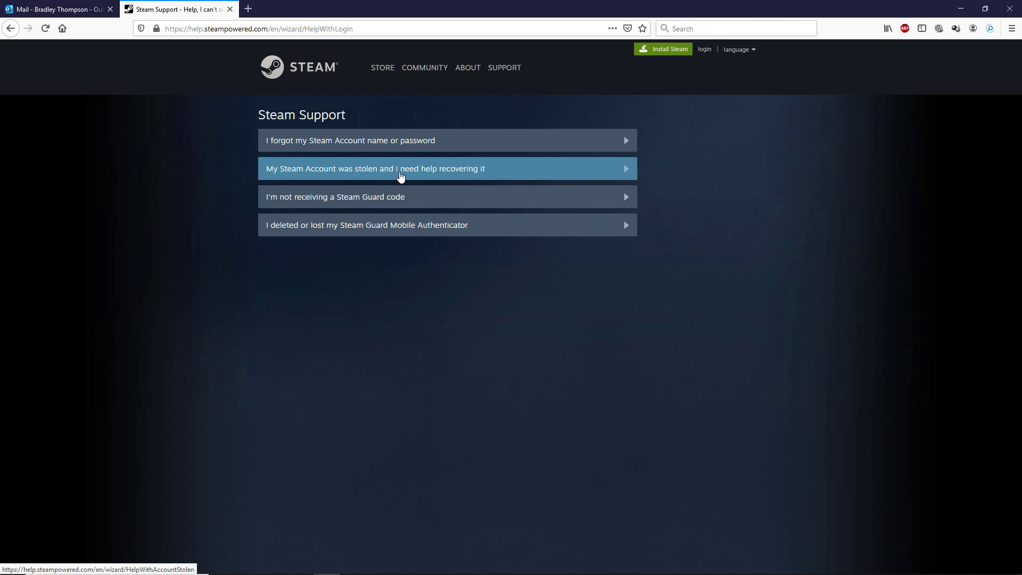
{"action": "left_click", "coordinate": [400, 175]}
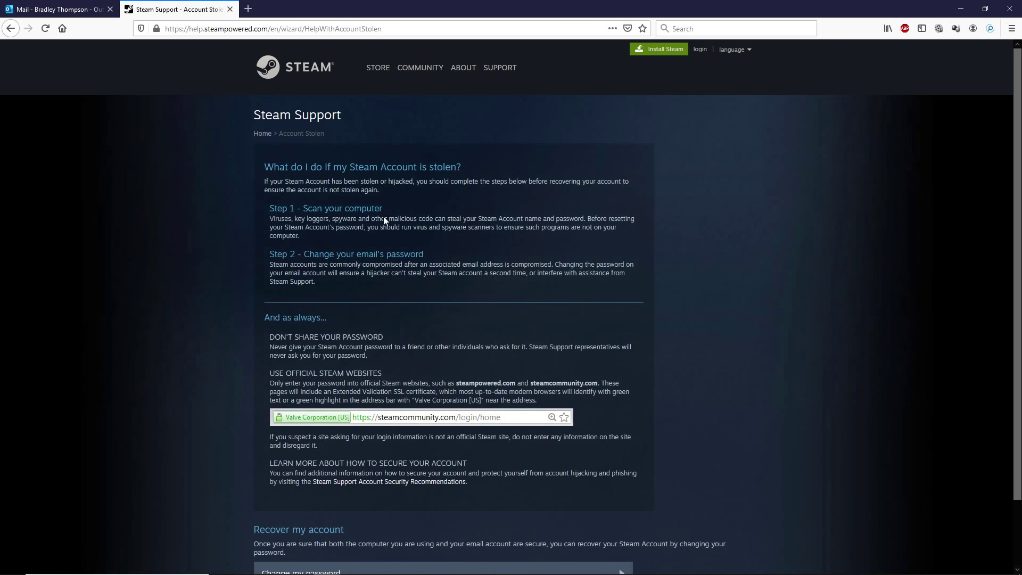
{"action": "scroll", "coordinate": [362, 495], "scroll_direction": "down", "scroll_amount": 3}
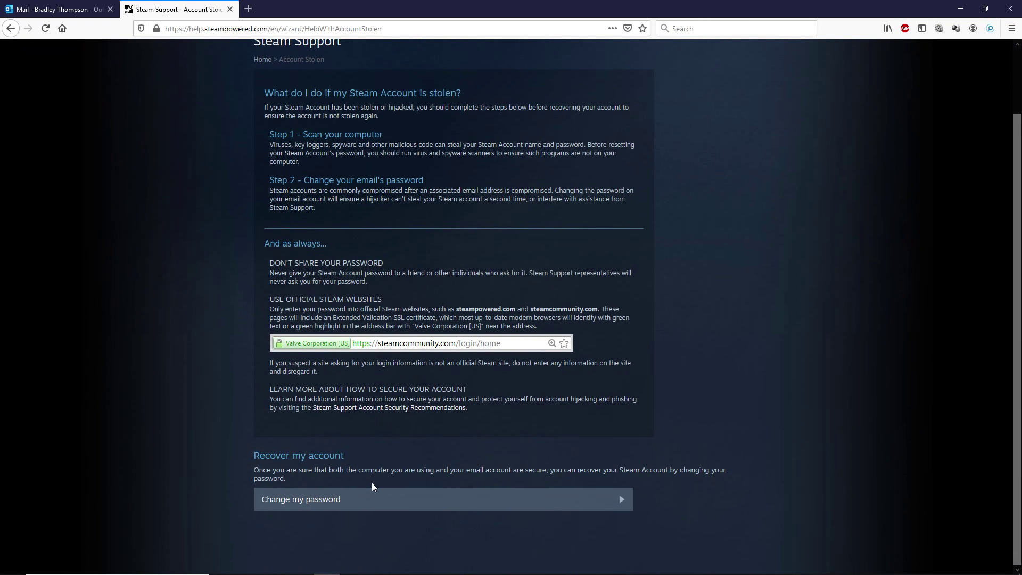
{"action": "left_click", "coordinate": [362, 497]}
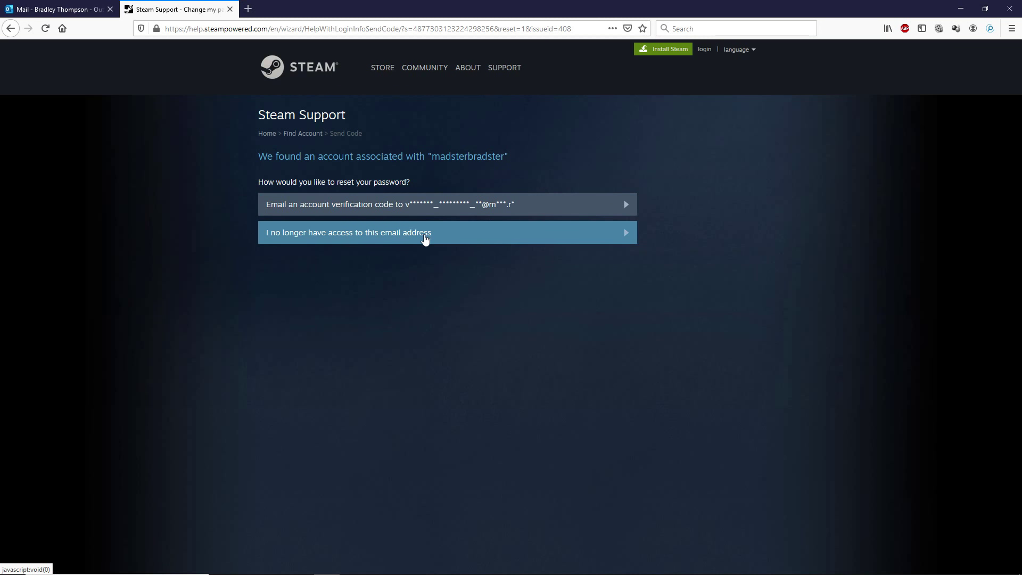
{"action": "left_click", "coordinate": [492, 237]}
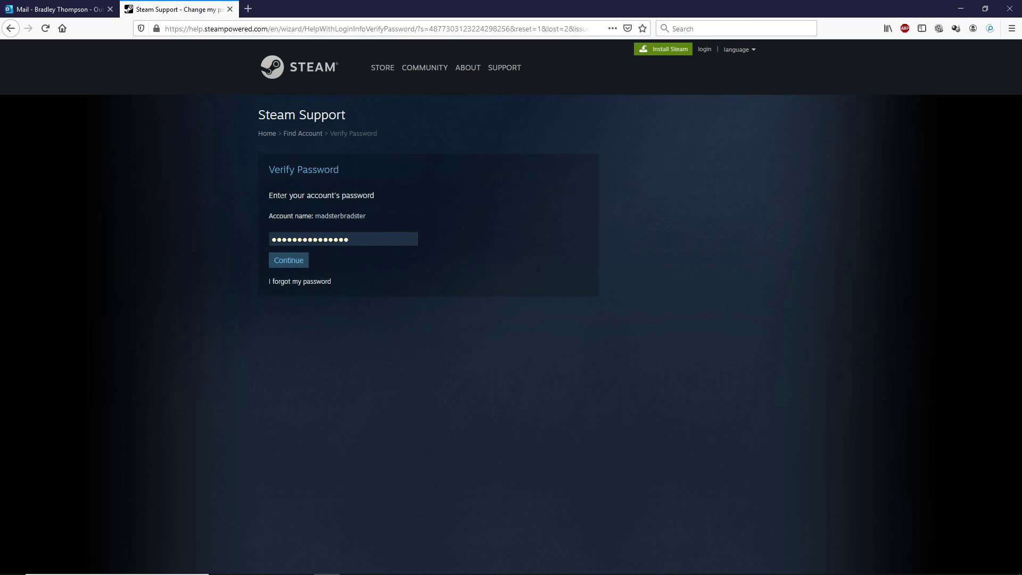
Try verifying the autofilled password, get 'Passwords do not match', then choose forgot password
{"action": "left_click_drag", "start_coordinate": [367, 239], "coordinate": [252, 234]}
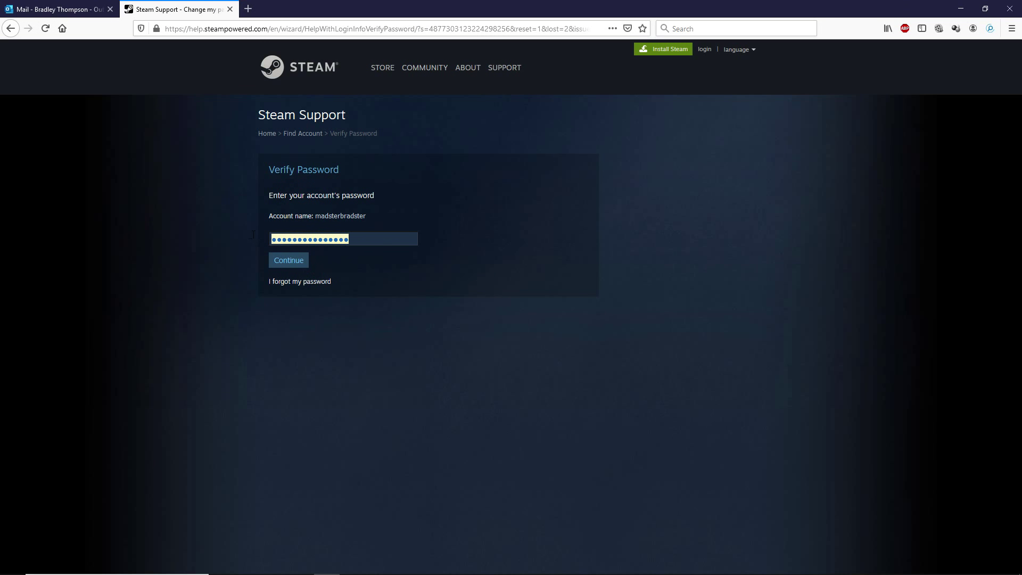
{"action": "left_click", "coordinate": [287, 264]}
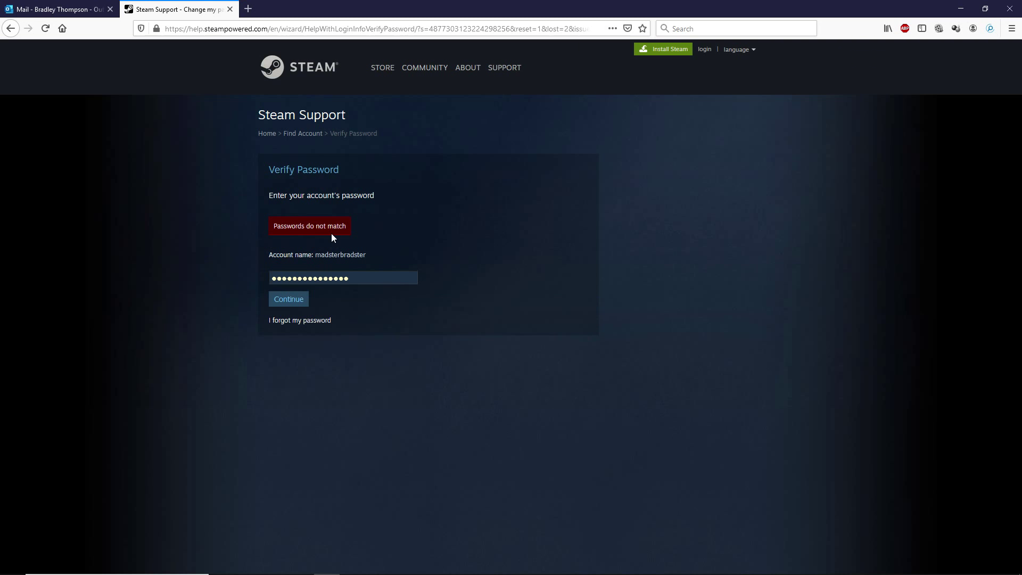
{"action": "left_click_drag", "start_coordinate": [272, 225], "coordinate": [337, 225]}
{"action": "left_click", "coordinate": [356, 227]}
{"action": "left_click", "coordinate": [309, 321]}
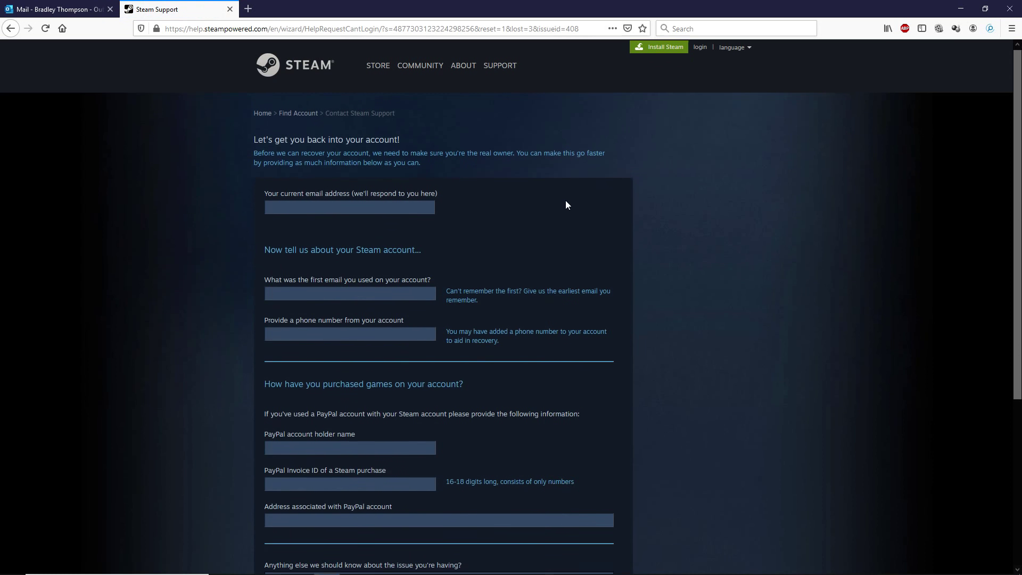
Fill in the recovery form's current contact email and phone number fields
{"action": "scroll", "coordinate": [665, 245], "scroll_direction": "down", "scroll_amount": 2}
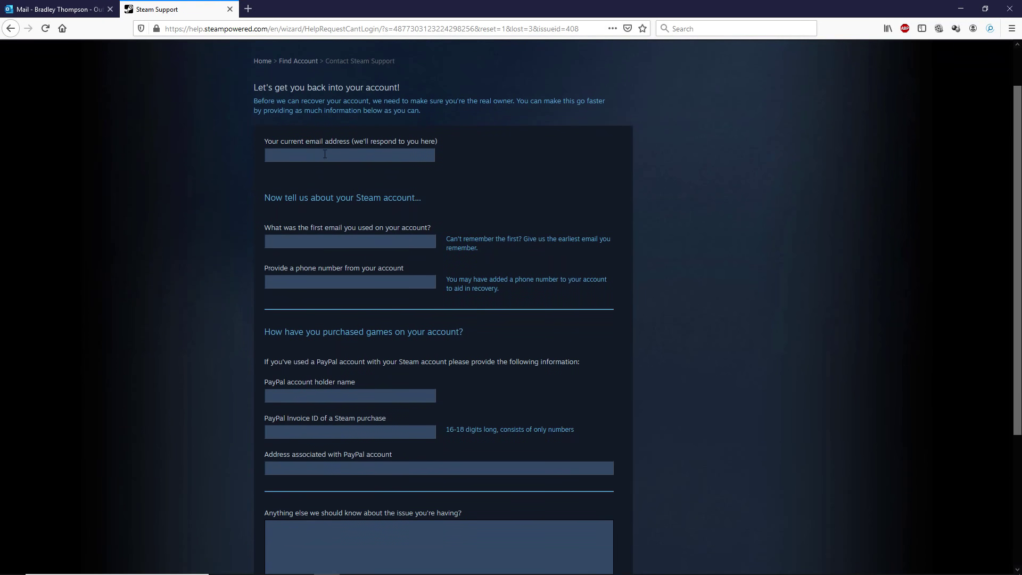
{"action": "left_click", "coordinate": [285, 154]}
{"action": "left_click", "coordinate": [333, 281]}
{"action": "scroll", "coordinate": [333, 282], "scroll_direction": "down", "scroll_amount": 2}
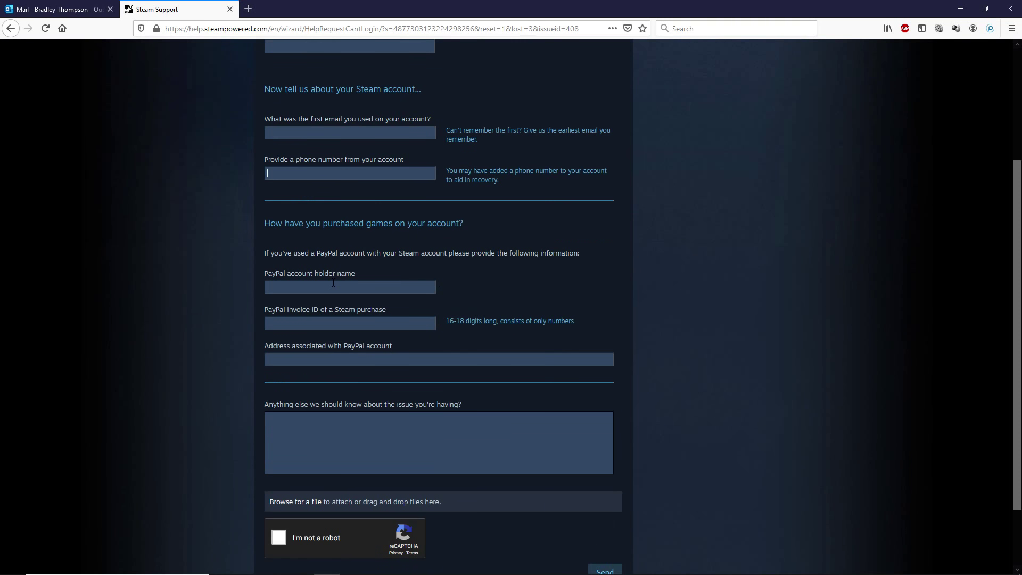
{"action": "left_click_drag", "start_coordinate": [265, 223], "coordinate": [440, 235]}
{"action": "left_click", "coordinate": [471, 237]}
Explain in 'Anything else' that a CSGO skin site link lost the account, ending with a period
{"action": "scroll", "coordinate": [443, 380], "scroll_direction": "down", "scroll_amount": 2}
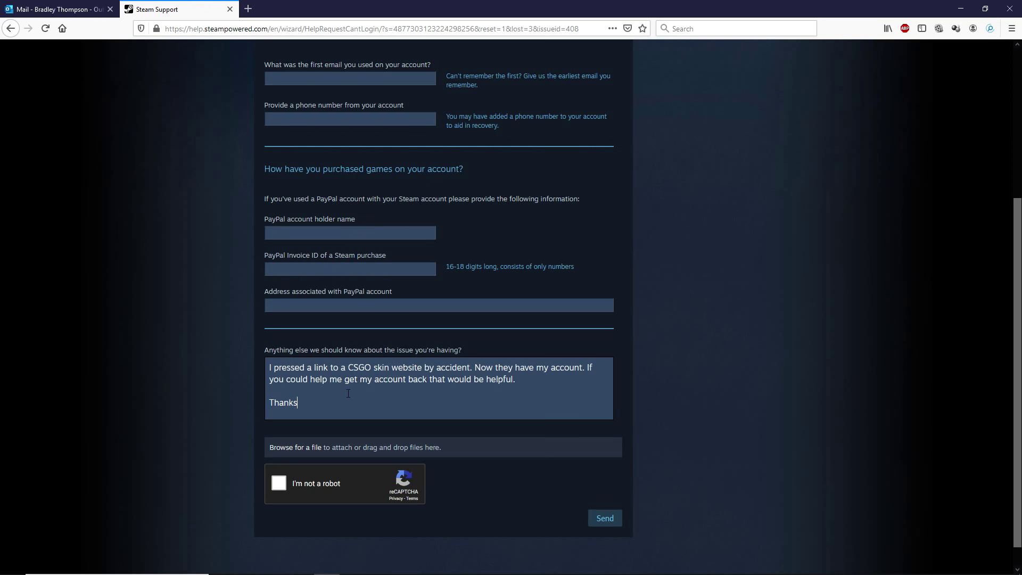
{"action": "type", "text": "."}
{"action": "scroll", "coordinate": [333, 403], "scroll_direction": "up", "scroll_amount": 3}
{"action": "scroll", "coordinate": [330, 418], "scroll_direction": "down", "scroll_amount": 4}
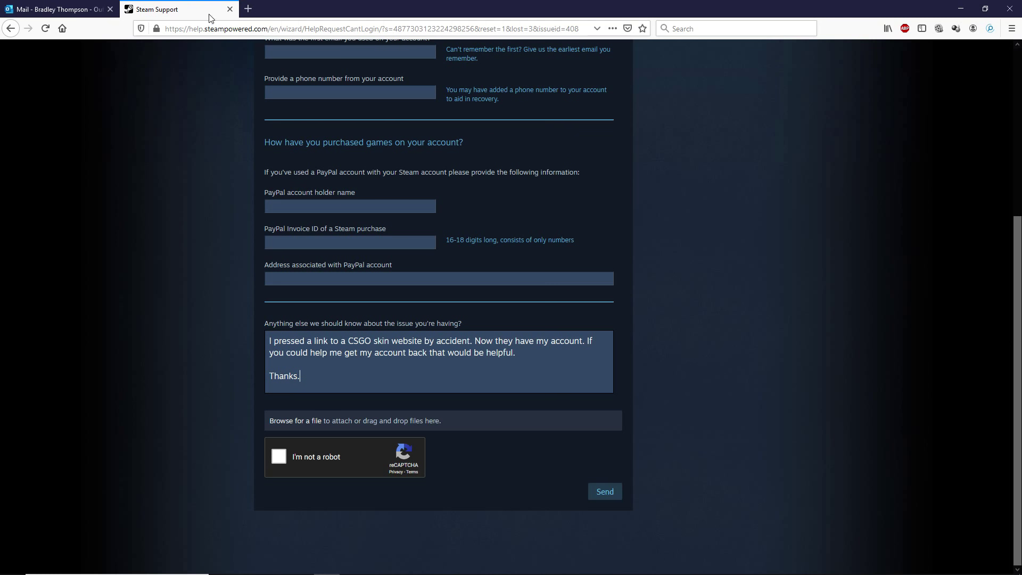
Close the Steam Support tab and read the Steam help request email with its verification code
{"action": "left_click", "coordinate": [230, 9]}
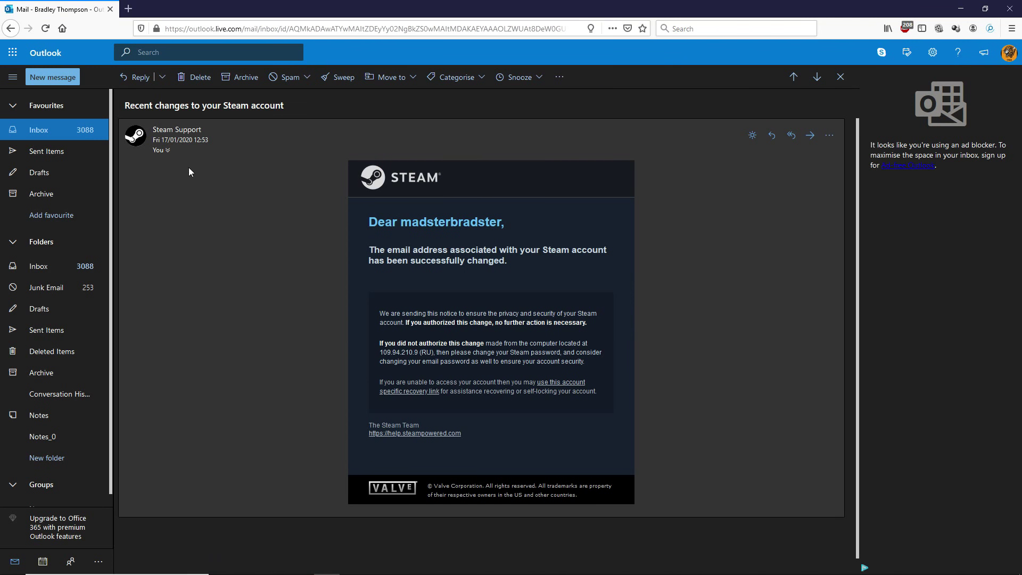
{"action": "left_click", "coordinate": [985, 8]}
{"action": "left_click", "coordinate": [210, 262]}
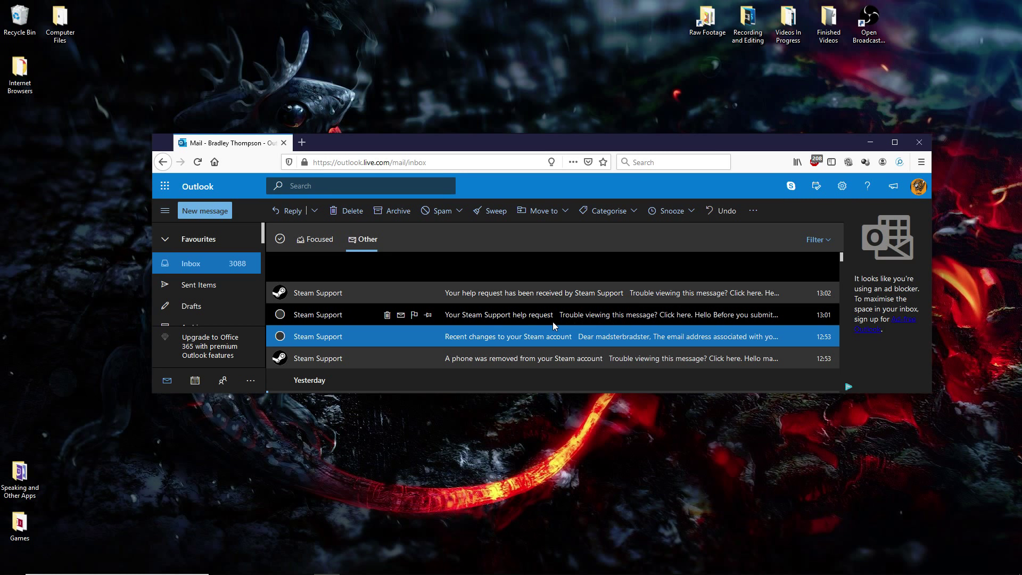
{"action": "left_click", "coordinate": [597, 319]}
{"action": "scroll", "coordinate": [561, 317], "scroll_direction": "down", "scroll_amount": 3}
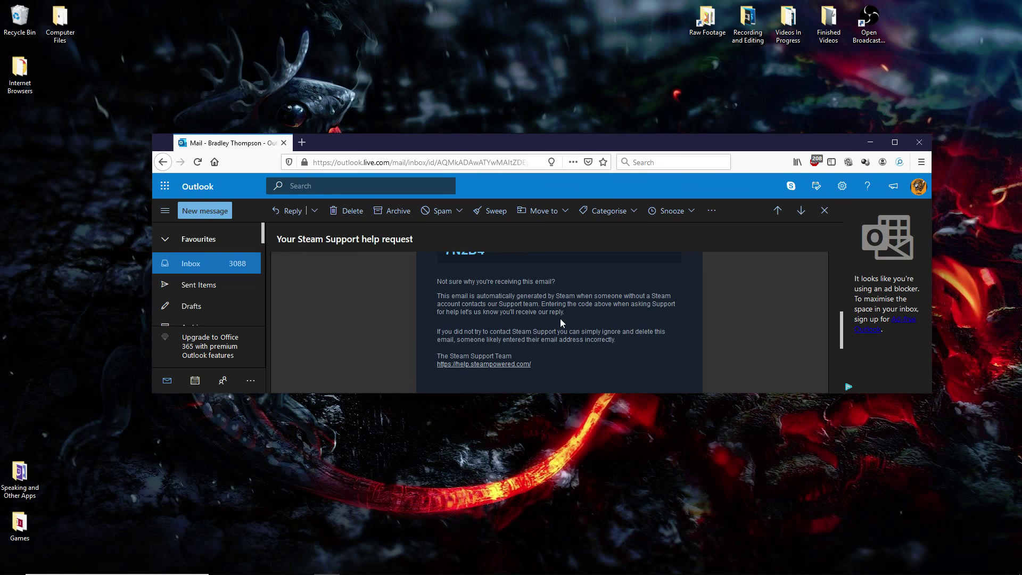
{"action": "scroll", "coordinate": [532, 319], "scroll_direction": "up", "scroll_amount": 3}
{"action": "scroll", "coordinate": [486, 319], "scroll_direction": "down", "scroll_amount": 3}
{"action": "left_click", "coordinate": [523, 313]}
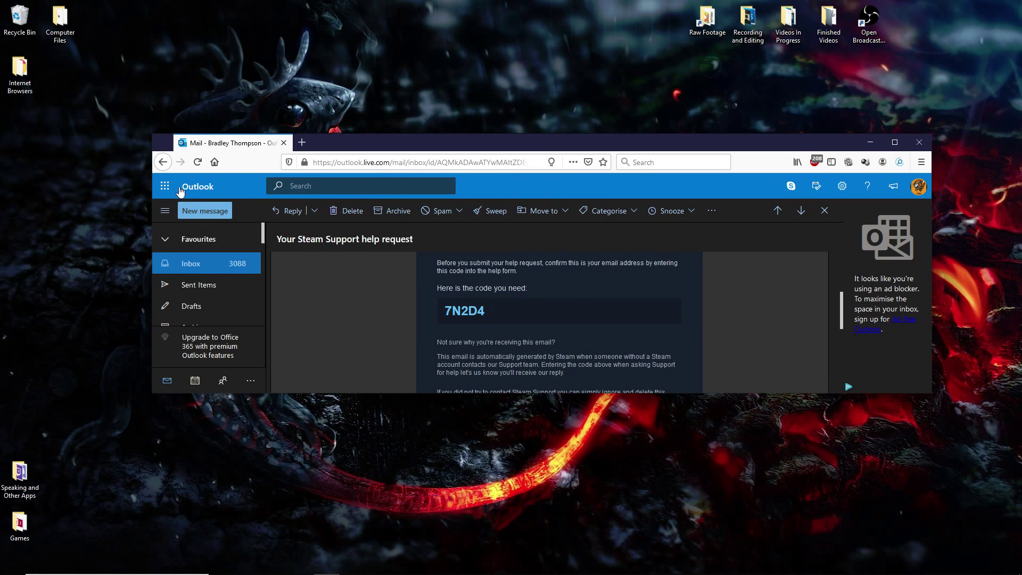
Read the 'help request received' confirmation email, highlighting its received and review sentences
{"action": "left_click", "coordinate": [202, 254]}
{"action": "left_click", "coordinate": [484, 294]}
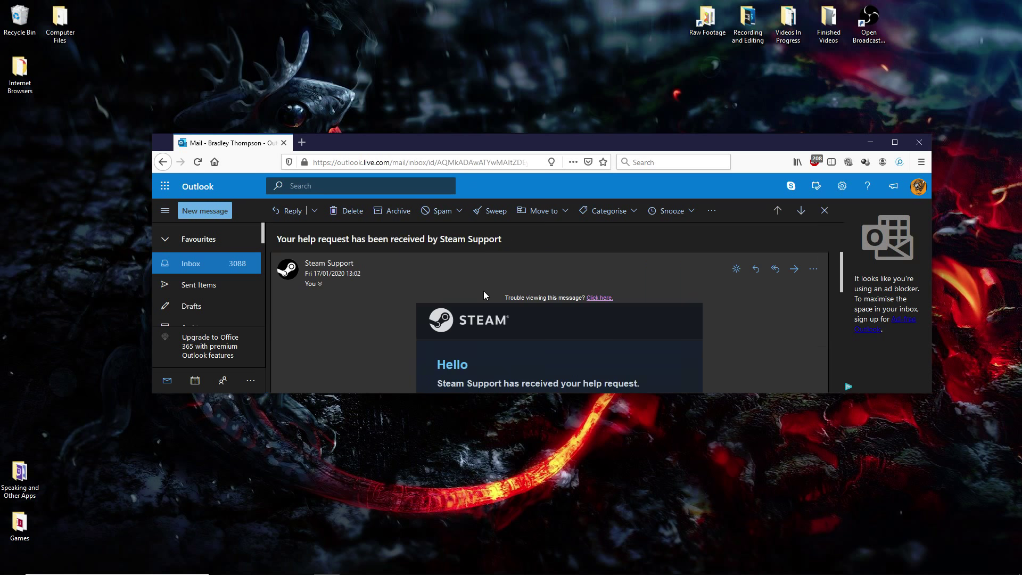
{"action": "left_click", "coordinate": [894, 142]}
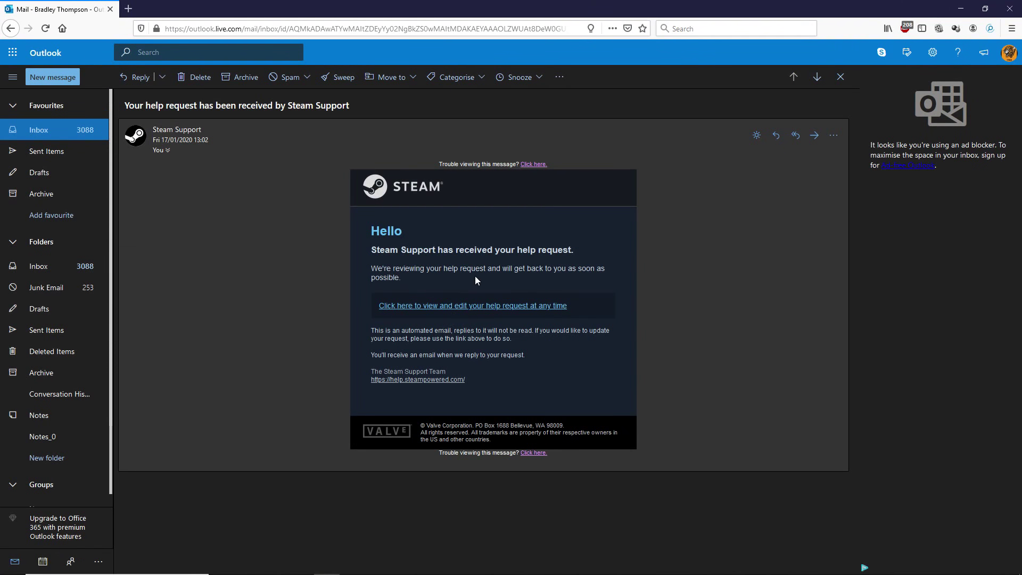
{"action": "left_click_drag", "start_coordinate": [378, 249], "coordinate": [583, 250]}
{"action": "left_click", "coordinate": [584, 250]}
{"action": "left_click_drag", "start_coordinate": [371, 269], "coordinate": [607, 270]}
{"action": "left_click", "coordinate": [607, 271]}
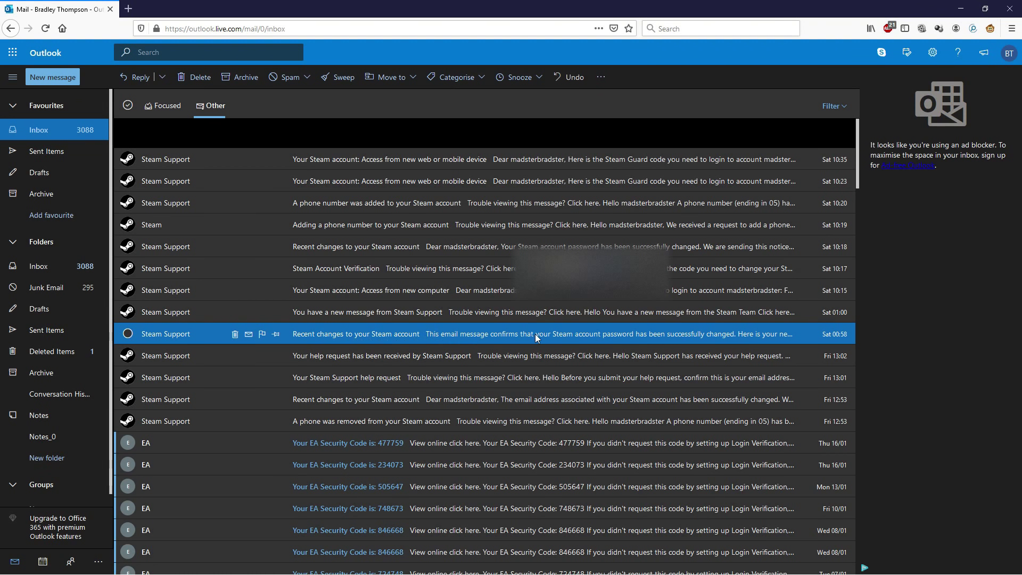
Open the Sat 00:58 'Recent changes to your Steam account' password-changed email
{"action": "left_click", "coordinate": [518, 335]}
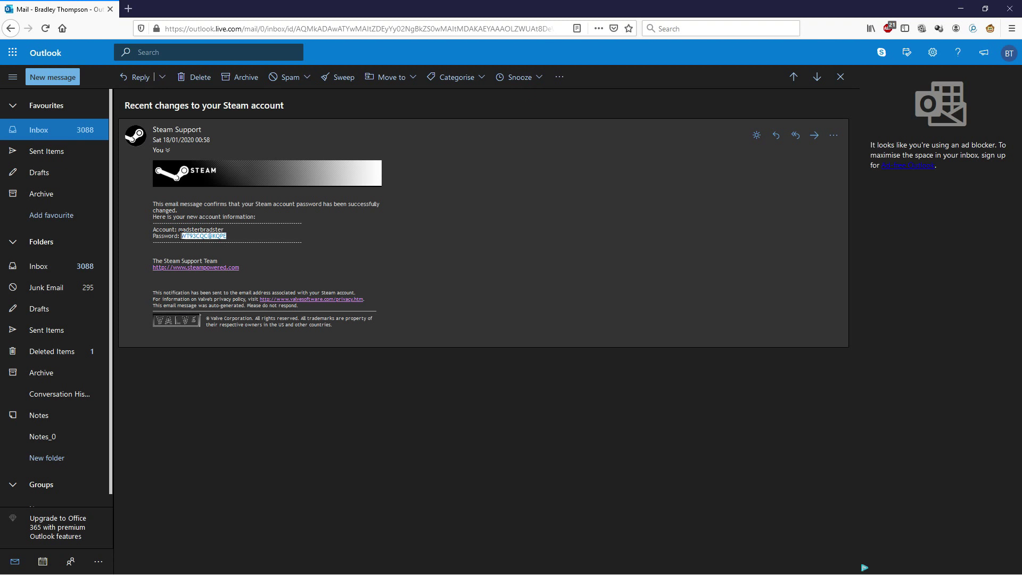
Highlight the new account password line in the Steam password-change email, then clear the selection
{"action": "left_click", "coordinate": [200, 236]}
{"action": "left_click_drag", "start_coordinate": [182, 236], "coordinate": [226, 236]}
{"action": "left_click", "coordinate": [226, 236]}
{"action": "left_click_drag", "start_coordinate": [226, 236], "coordinate": [153, 236]}
{"action": "left_click", "coordinate": [234, 237]}
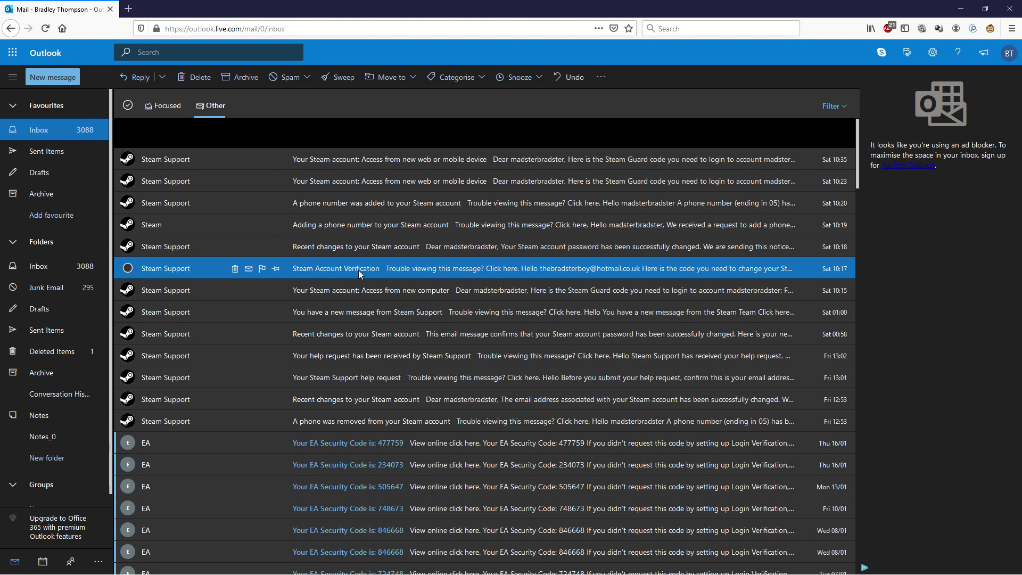
Delete the Saturday 10:17 'Steam Account Verification' email from the Other inbox
{"action": "left_click", "coordinate": [359, 270]}
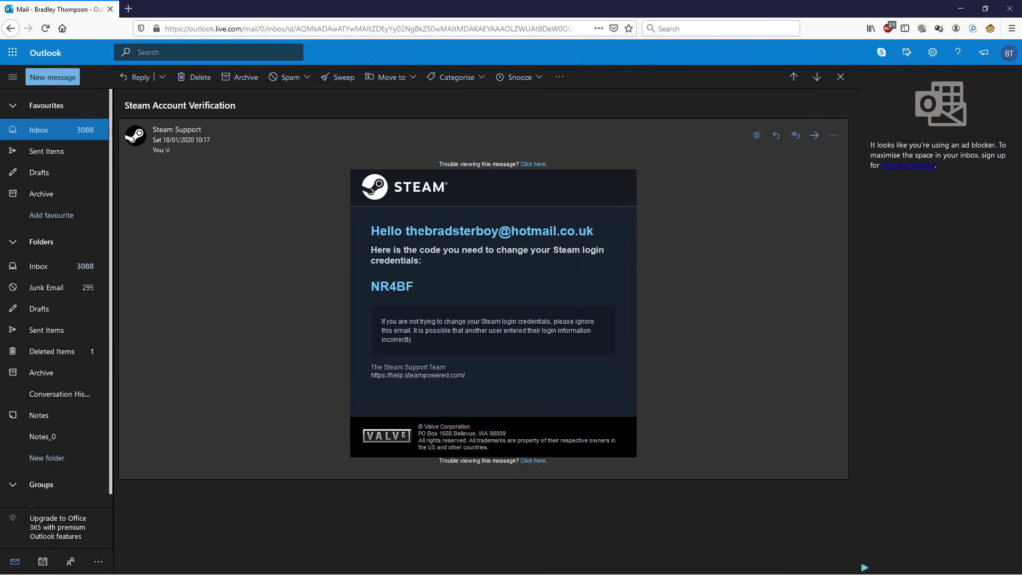
{"action": "key", "text": "Delete"}
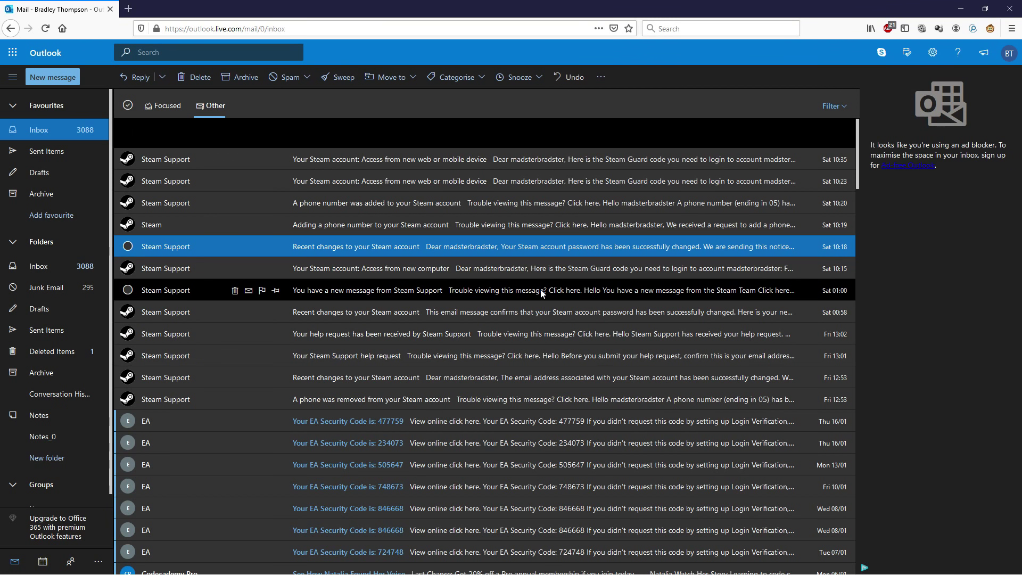
{"action": "left_click_drag", "start_coordinate": [857, 169], "coordinate": [858, 168]}
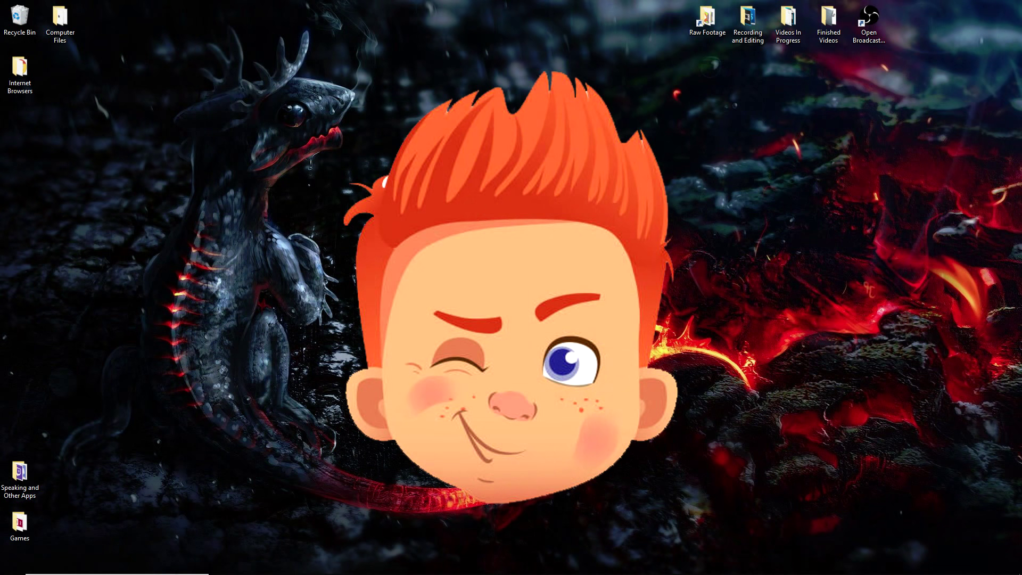
Bring the Windows taskbar with its pinned programs into view on the desktop
{"action": "mouse_move", "coordinate": [327, 569]}
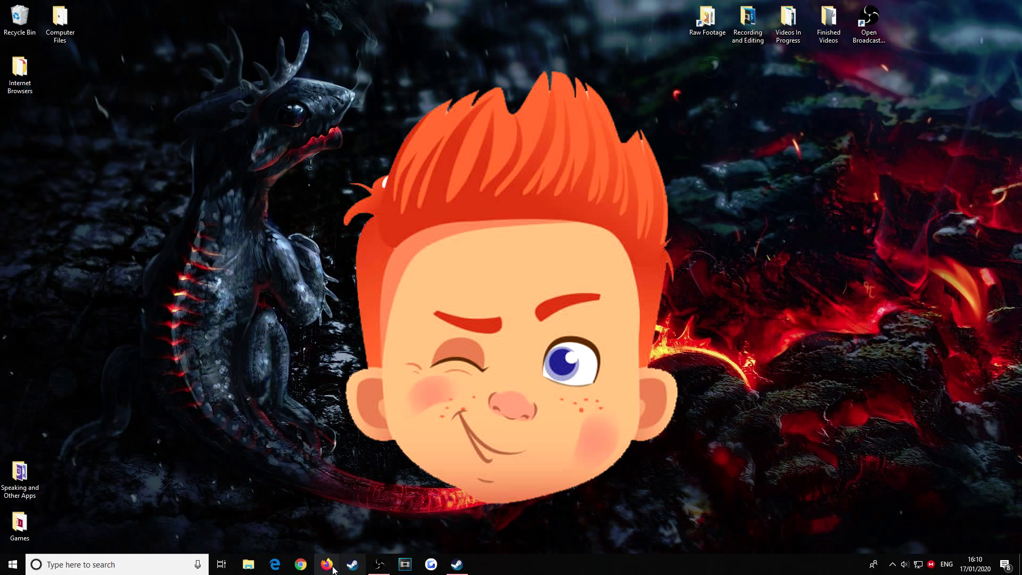